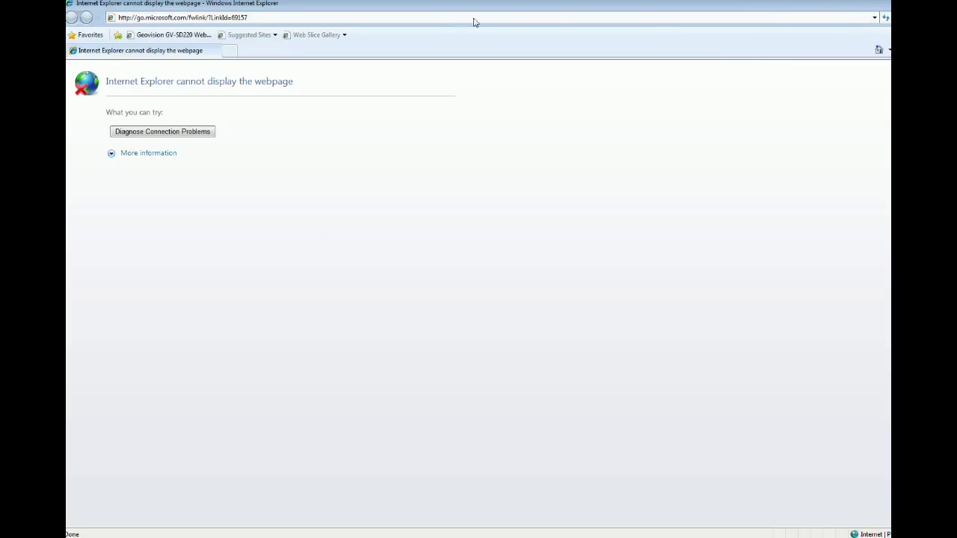
Browse Internet Explorer to the camera at 192.168.2.1
{"action": "left_click", "coordinate": [436, 16]}
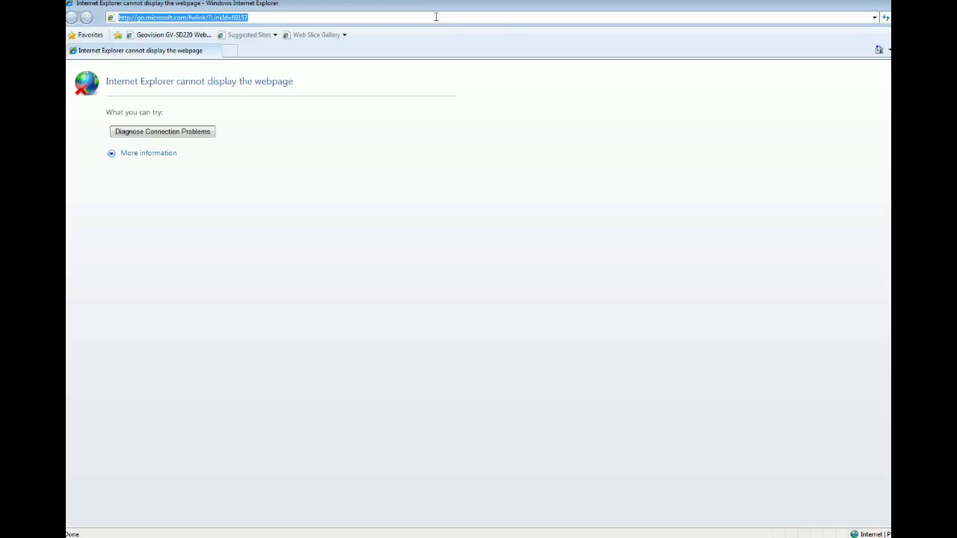
{"action": "key", "text": "BackSpace"}
{"action": "type", "text": "192"}
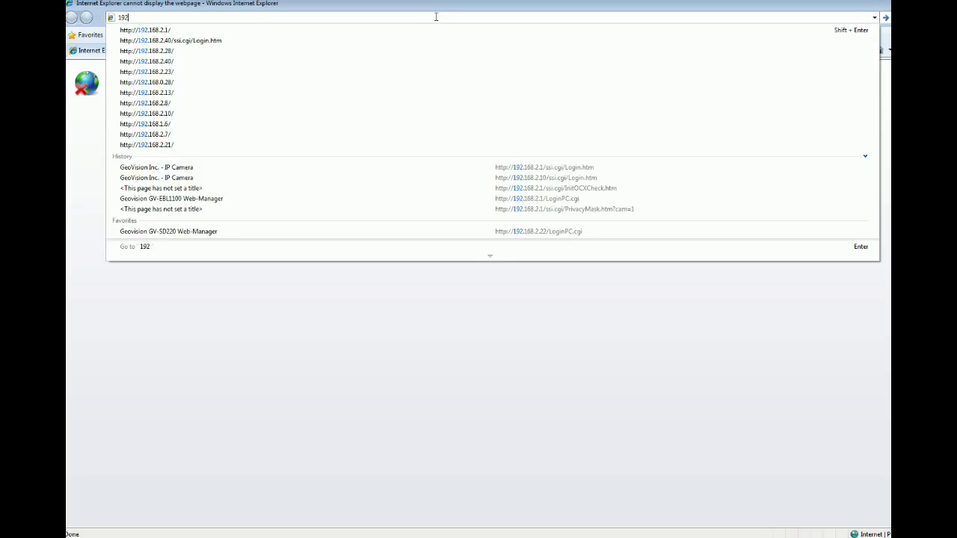
{"action": "type", "text": ".168"}
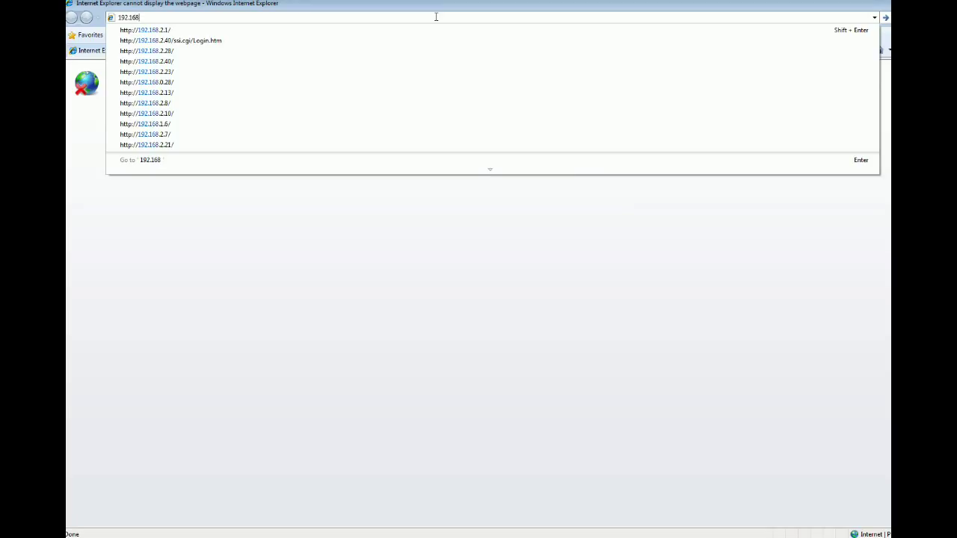
{"action": "type", "text": ".2.1"}
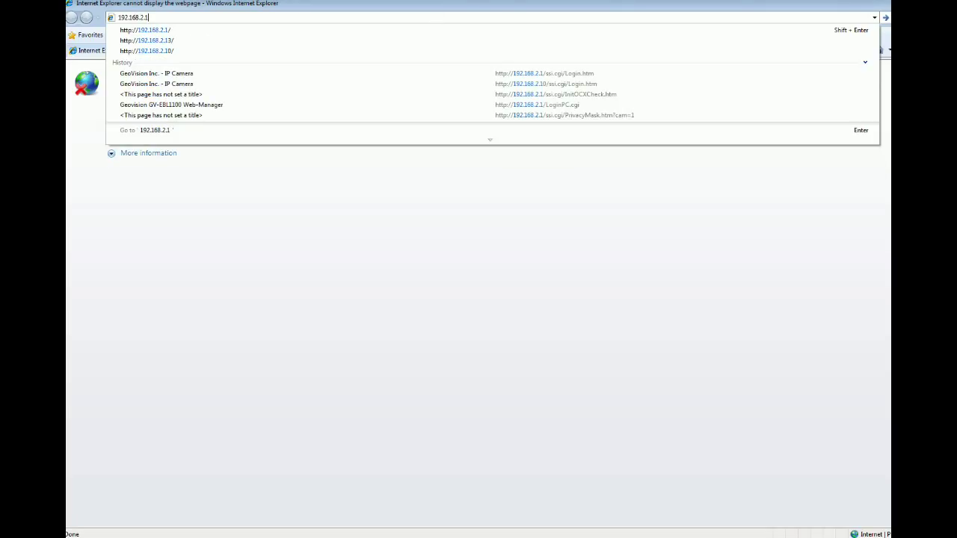
{"action": "left_click", "coordinate": [885, 17]}
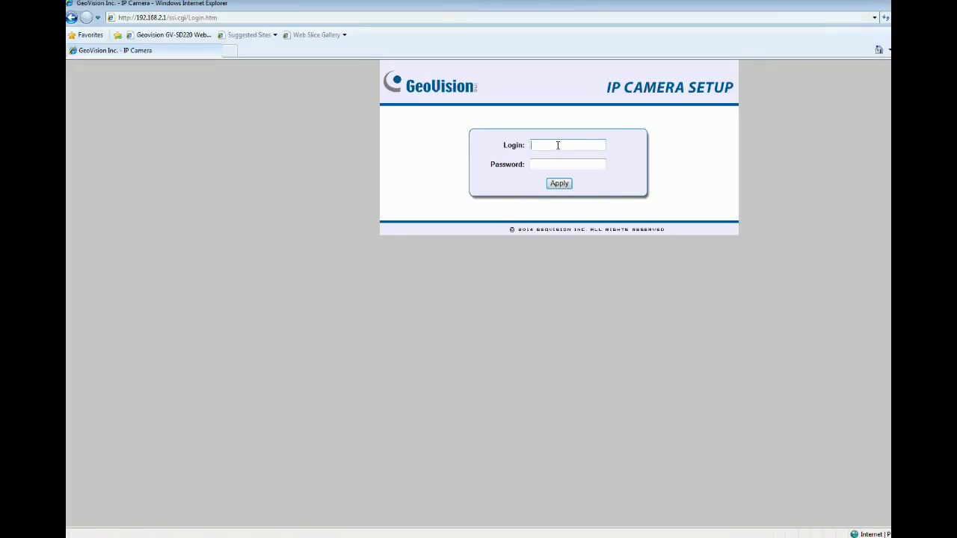
Sign in with the camera's login name and password to reach the GV-EBL1100 Live View
{"action": "key", "text": "Tab"}
{"action": "left_click", "coordinate": [563, 184]}
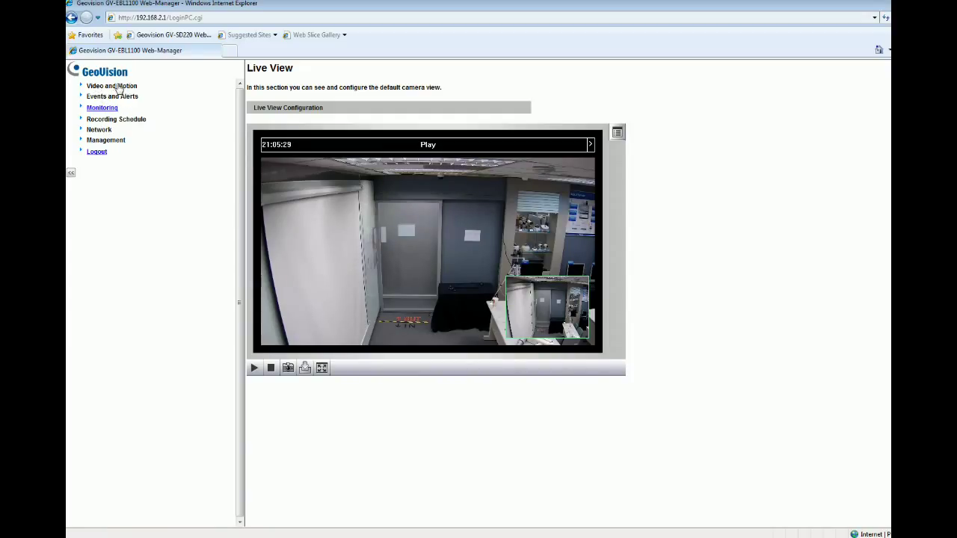
Open Privacy Mask under Video and Motion in the left sidebar
{"action": "left_click", "coordinate": [116, 87]}
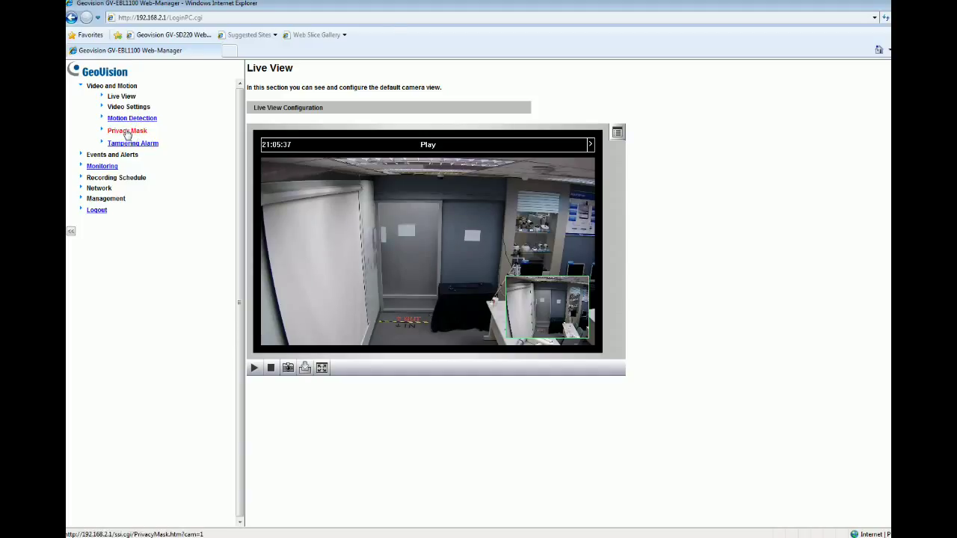
{"action": "left_click", "coordinate": [127, 132]}
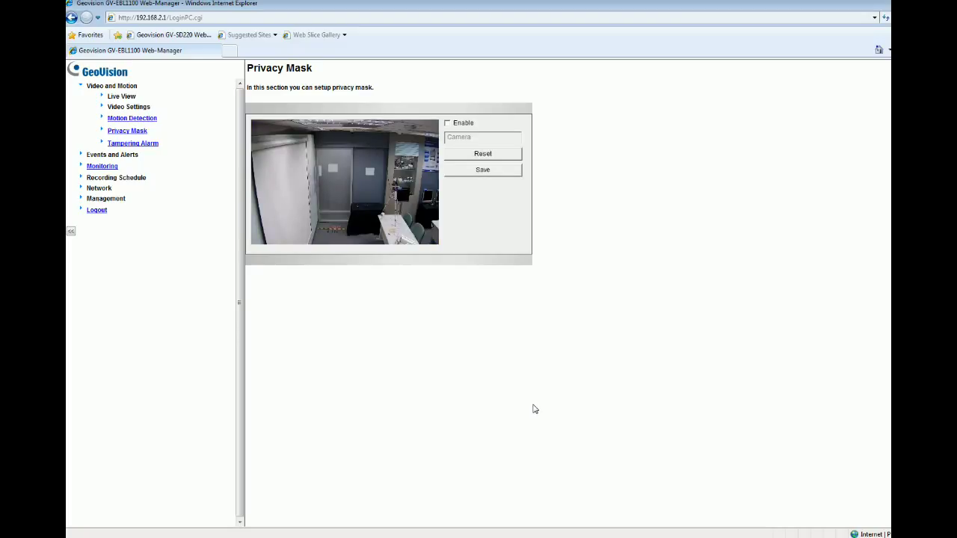
Enable privacy masking, add a mask over the right-hand door, save, and open Live View Streaming1
{"action": "left_click", "coordinate": [448, 123]}
{"action": "left_click", "coordinate": [378, 175]}
{"action": "left_click", "coordinate": [476, 171]}
{"action": "left_click", "coordinate": [112, 97]}
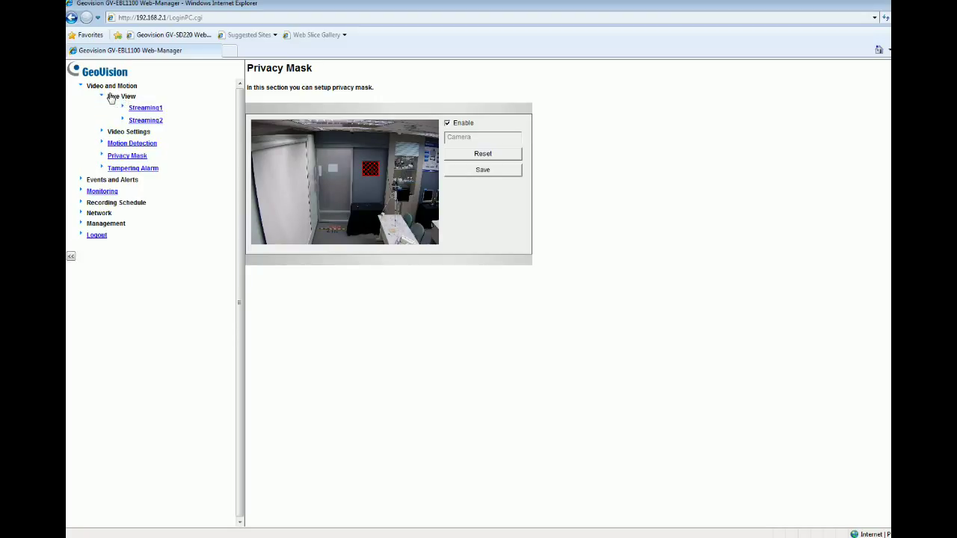
{"action": "left_click", "coordinate": [147, 108]}
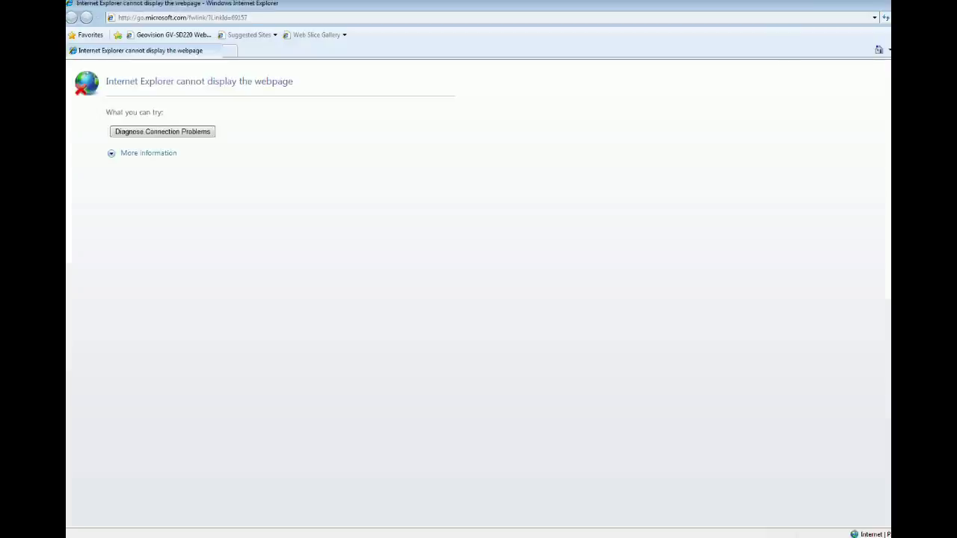
Browse to the fisheye camera at 192.168.2.13
{"action": "left_click", "coordinate": [579, 18]}
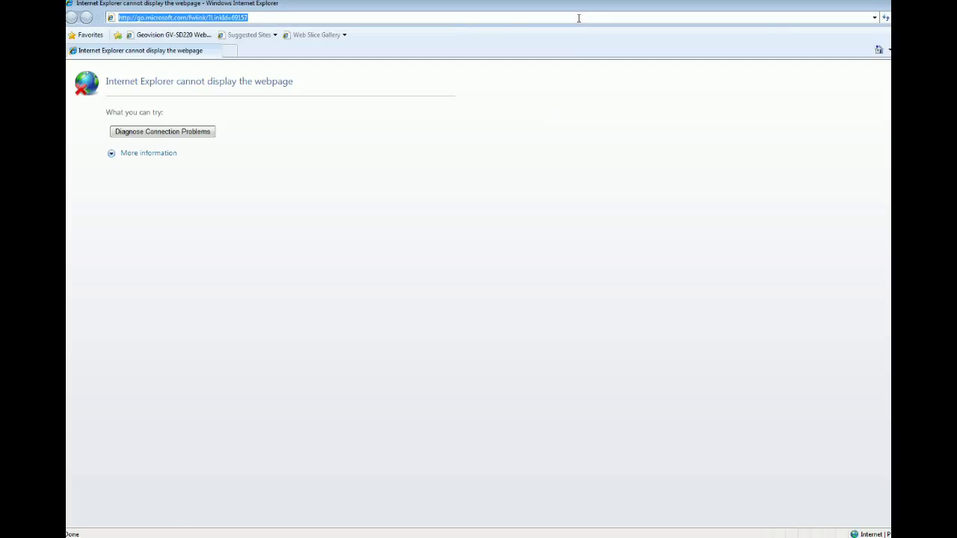
{"action": "type", "text": "192.168"}
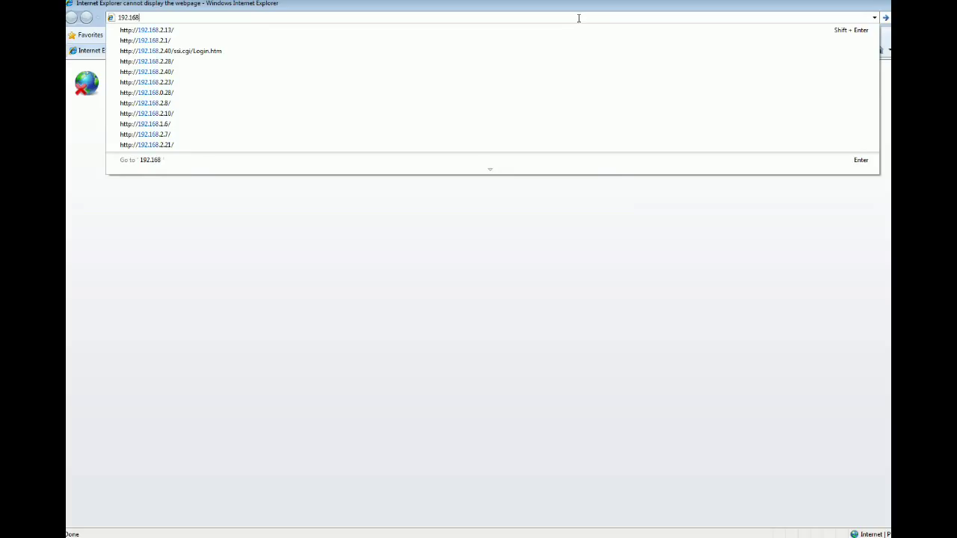
{"action": "type", "text": ".2.1"}
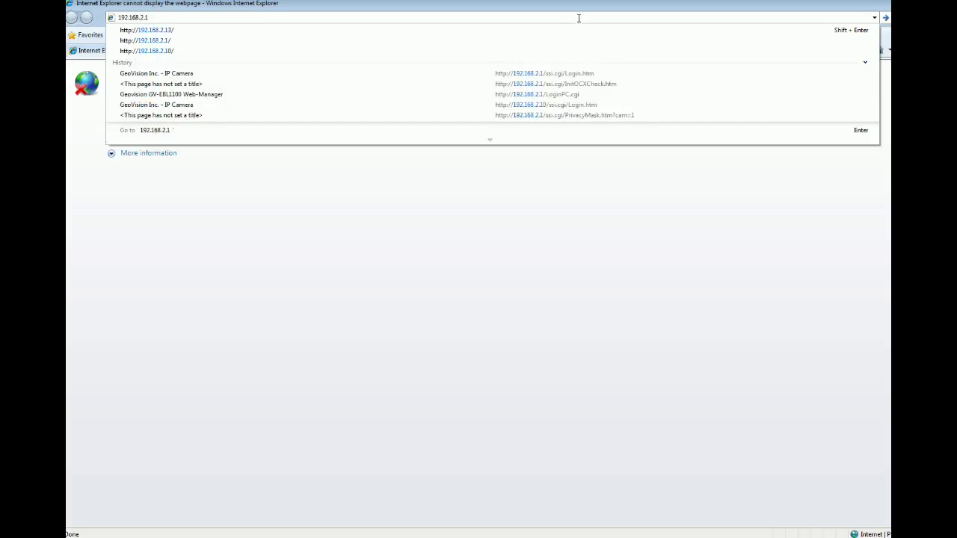
{"action": "type", "text": "3"}
{"action": "key", "text": "Return"}
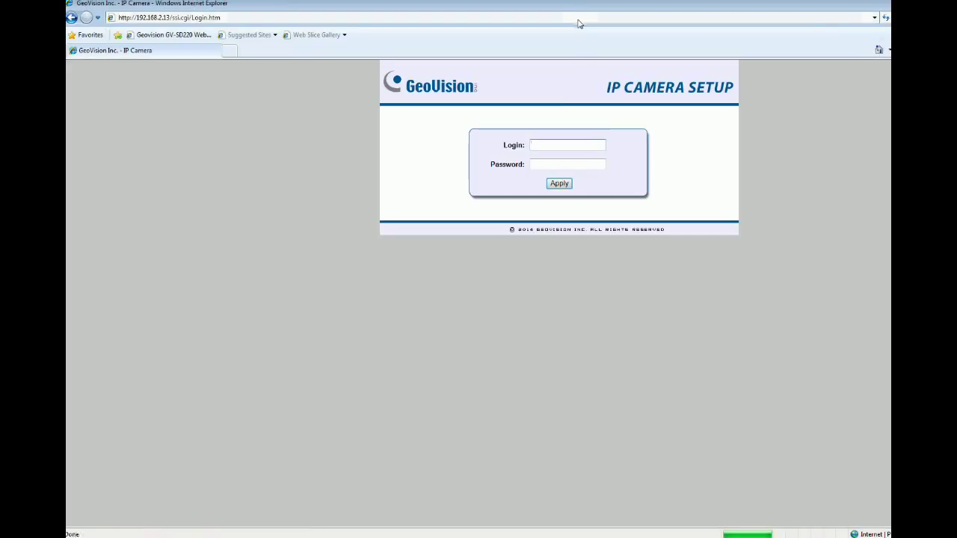
Sign in with the login name and password to reach the GV-FER5302/3 Live View
{"action": "left_click", "coordinate": [555, 141]}
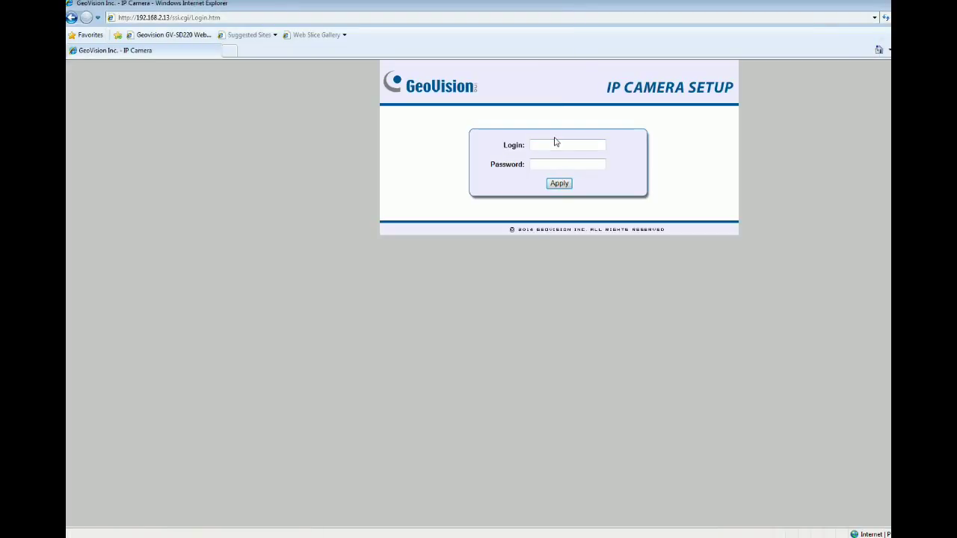
{"action": "left_click", "coordinate": [581, 144]}
{"action": "type", "text": "admin"}
{"action": "key", "text": "Tab"}
{"action": "key", "text": "BackSpace"}
{"action": "type", "text": "***********"}
{"action": "key", "text": "Return"}
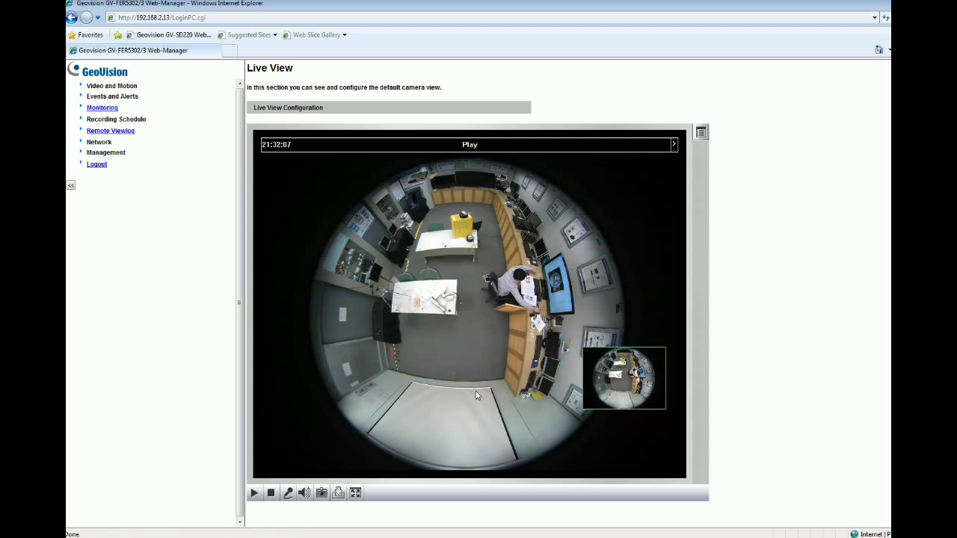
Switch the live video to Geo Fisheye quad view and pan the top-right pane onto the white door
{"action": "right_click", "coordinate": [463, 422]}
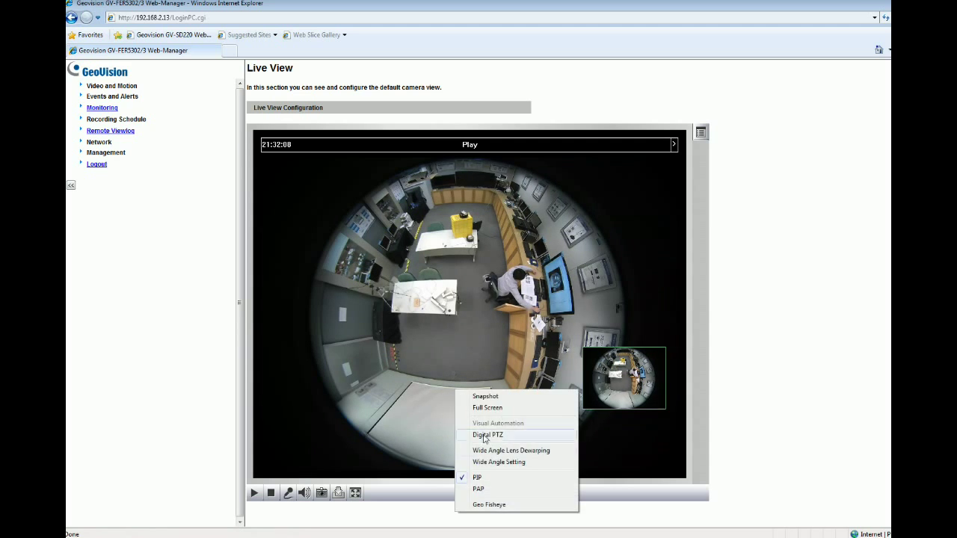
{"action": "left_click", "coordinate": [490, 506]}
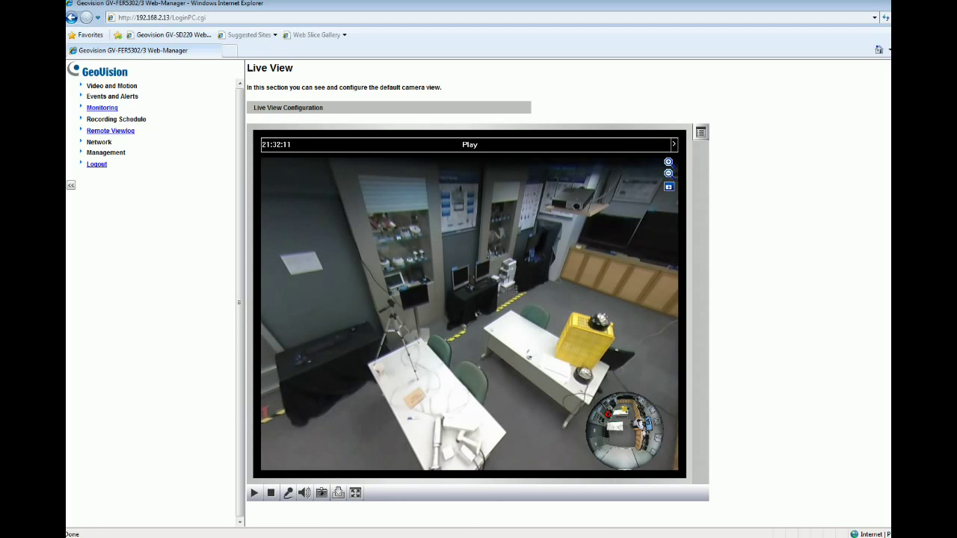
{"action": "right_click", "coordinate": [477, 428]}
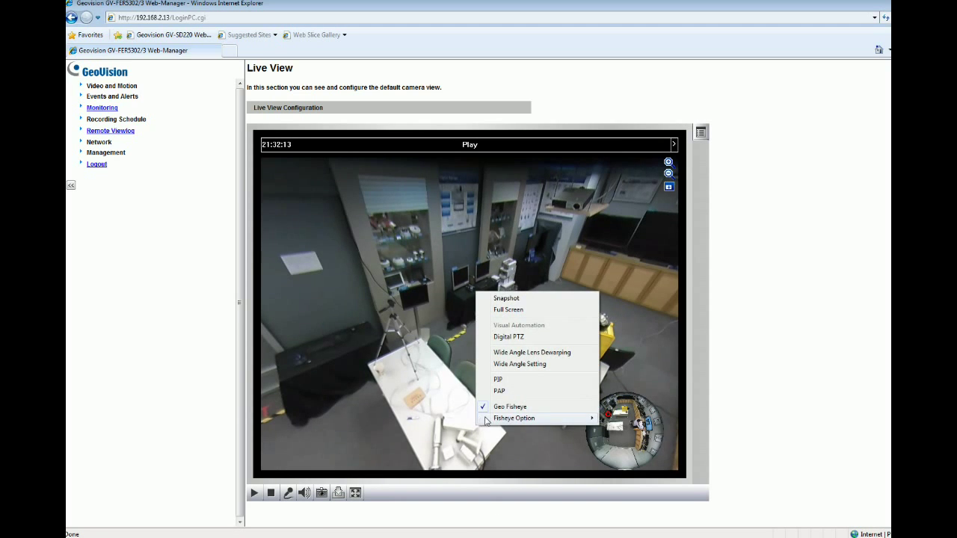
{"action": "mouse_move", "coordinate": [506, 423]}
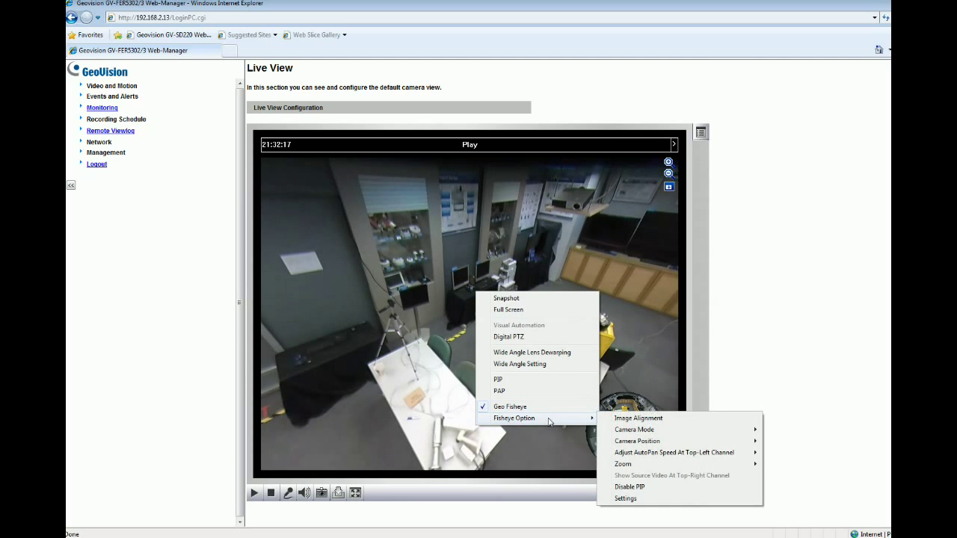
{"action": "mouse_move", "coordinate": [681, 434]}
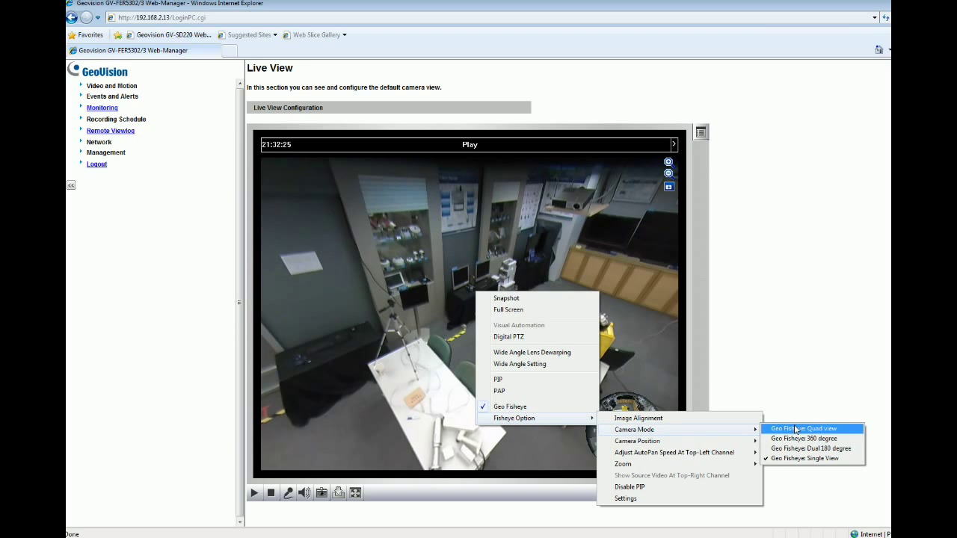
{"action": "left_click", "coordinate": [797, 431]}
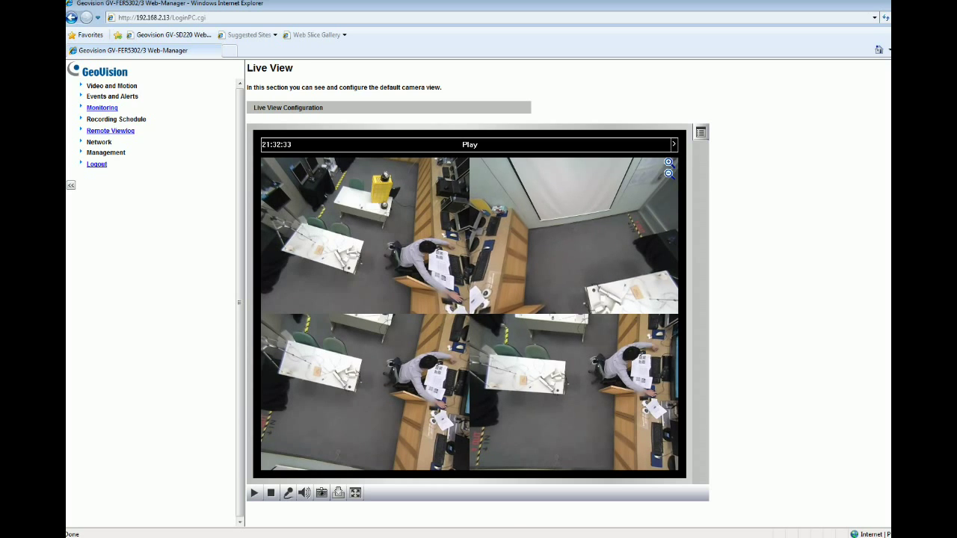
{"action": "left_click_drag", "start_coordinate": [576, 259], "coordinate": [581, 274]}
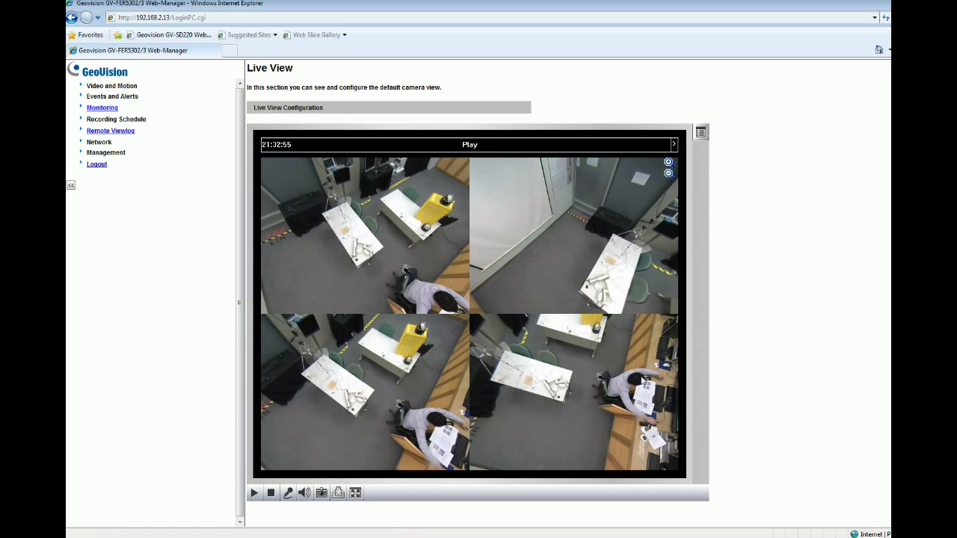
Set the fisheye camera mode to Geo Fisheye: 360 degree
{"action": "right_click", "coordinate": [507, 439]}
{"action": "mouse_move", "coordinate": [533, 433]}
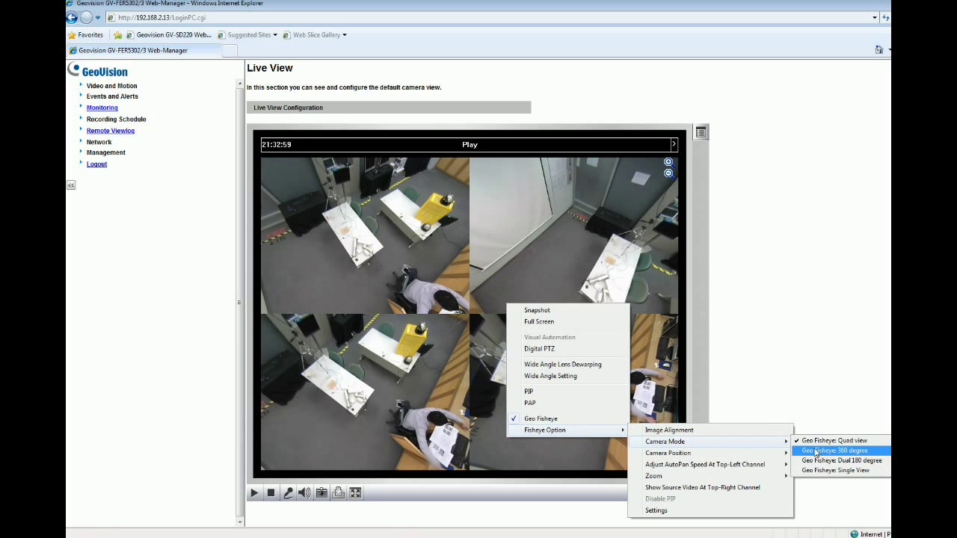
{"action": "left_click", "coordinate": [820, 451]}
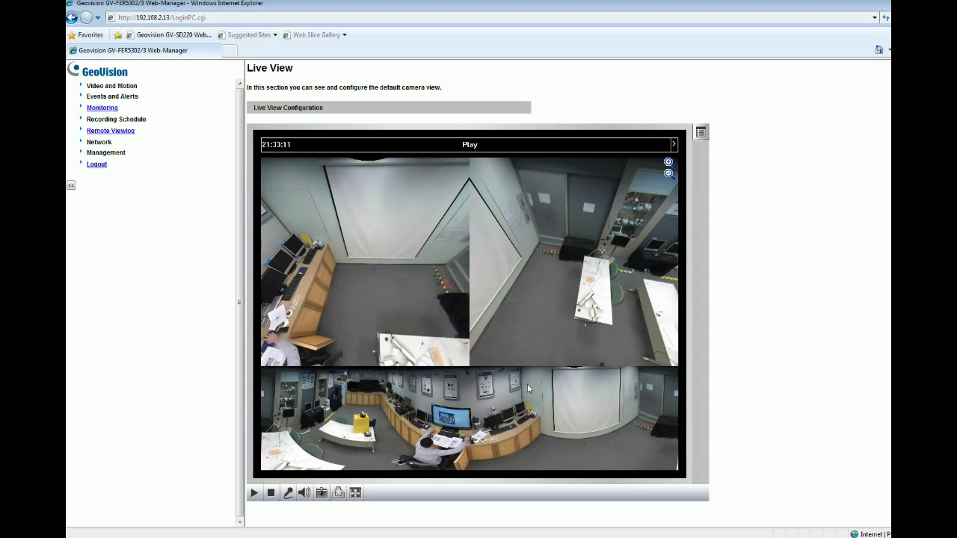
Pan and tilt the top-right dewarped view toward the operator's desk
{"action": "left_click_drag", "start_coordinate": [573, 329], "coordinate": [584, 324]}
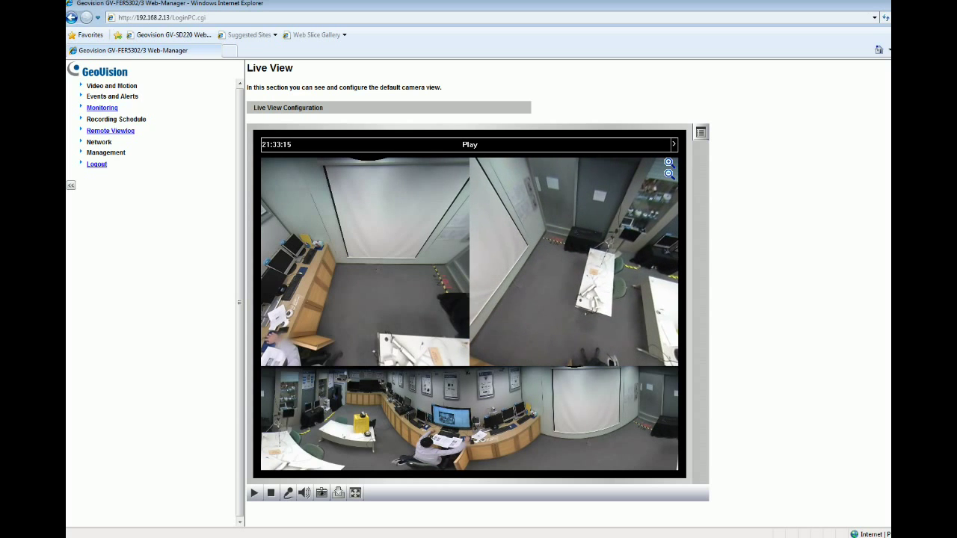
{"action": "left_click_drag", "start_coordinate": [521, 283], "coordinate": [606, 293]}
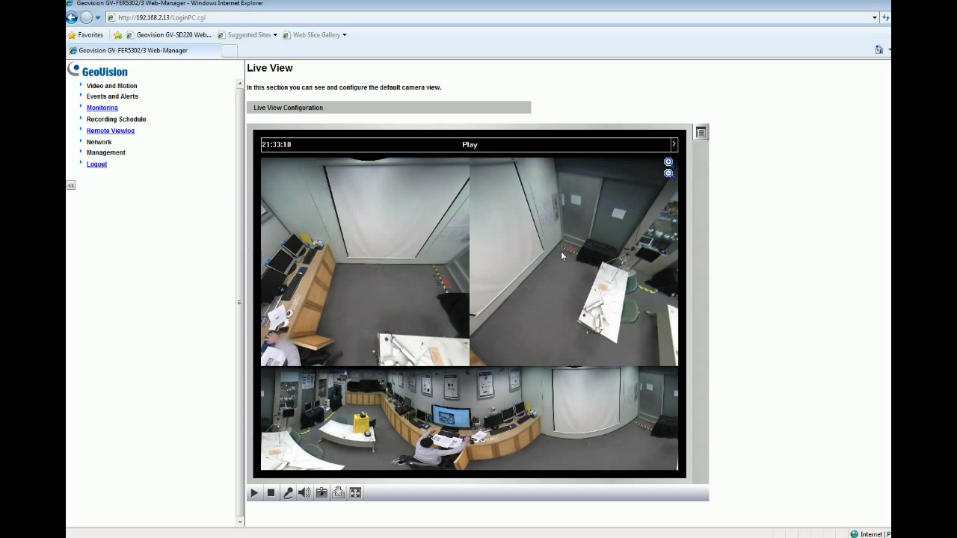
{"action": "left_click_drag", "start_coordinate": [566, 263], "coordinate": [613, 274]}
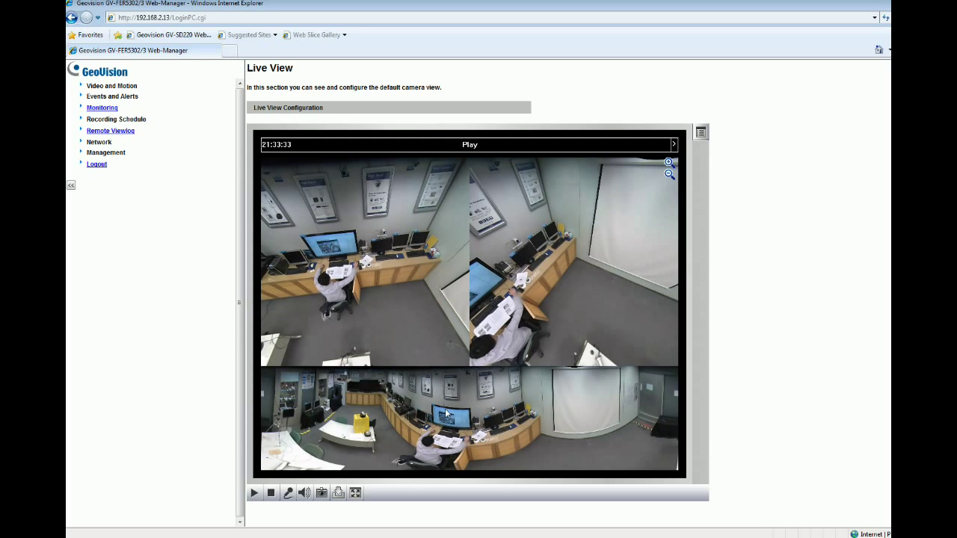
Aim the top-right view at the yellow box, switch to Geo Fisheye: Dual 180 degree, and rotate the panoramas
{"action": "left_click", "coordinate": [496, 401]}
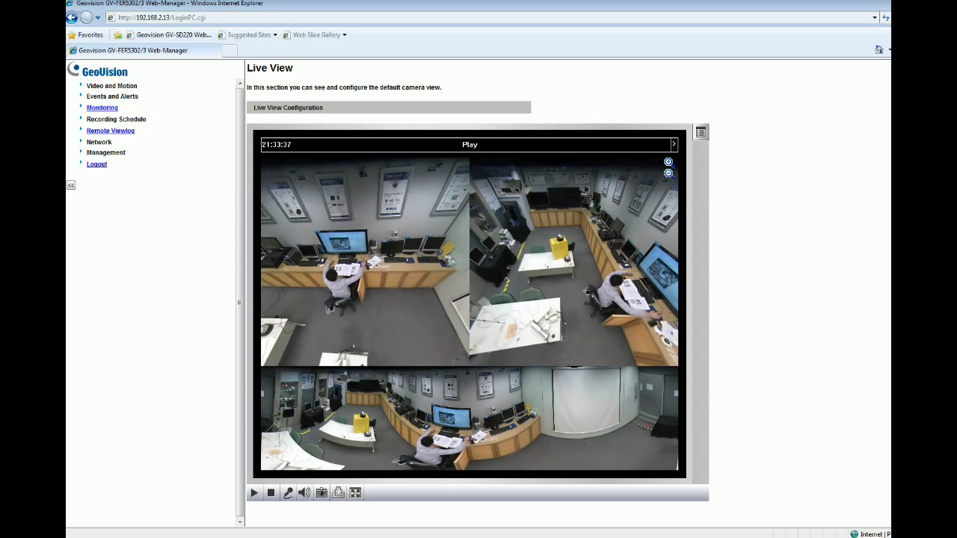
{"action": "right_click", "coordinate": [491, 396]}
{"action": "mouse_move", "coordinate": [547, 521]}
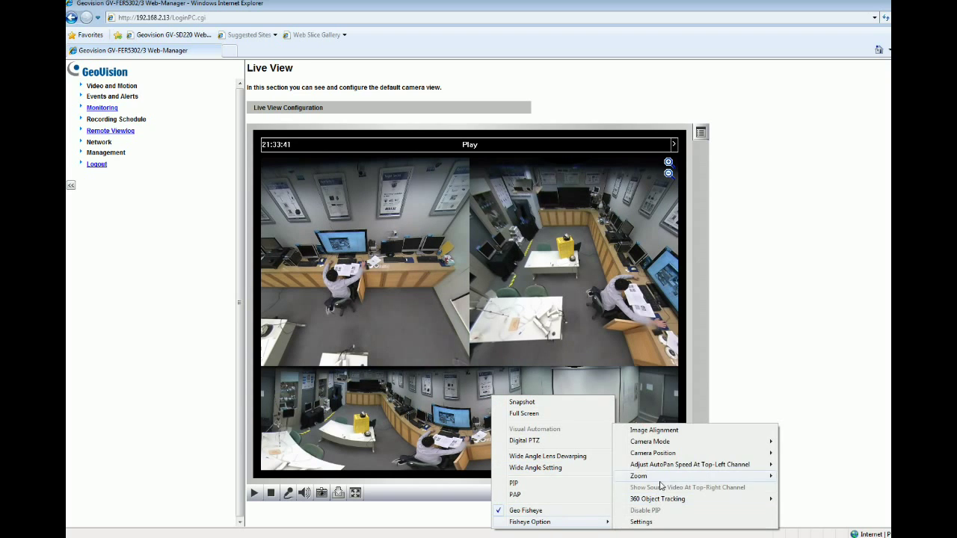
{"action": "mouse_move", "coordinate": [664, 446]}
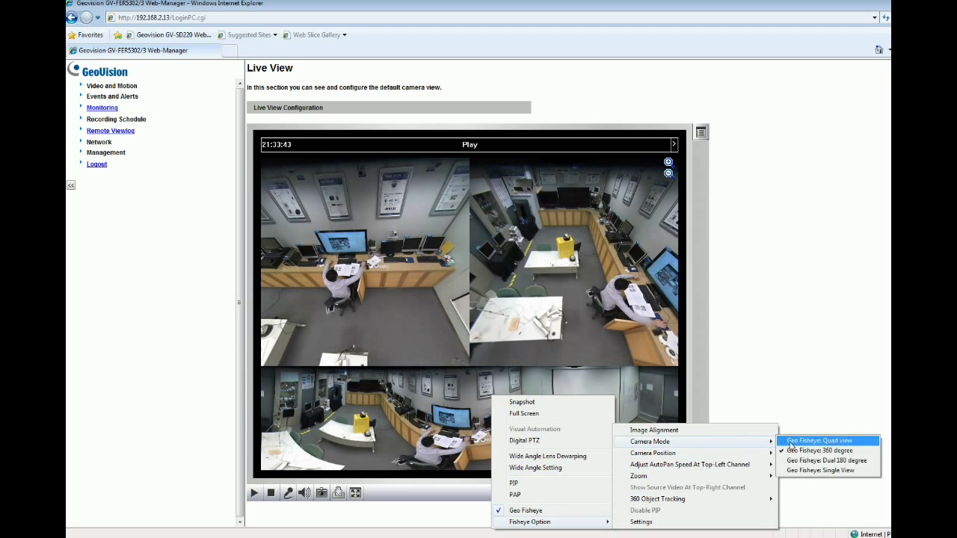
{"action": "left_click", "coordinate": [796, 462]}
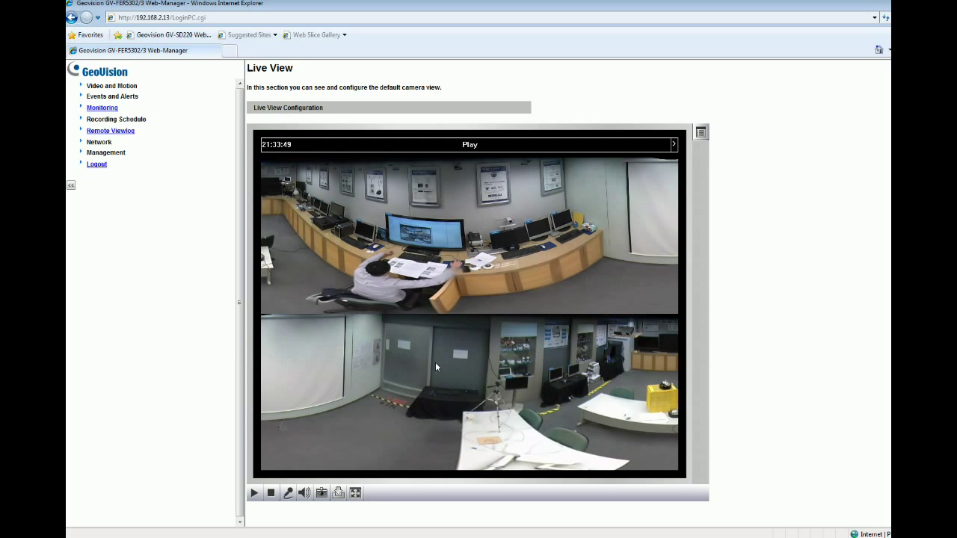
{"action": "left_click_drag", "start_coordinate": [436, 359], "coordinate": [188, 299]}
{"action": "left_click_drag", "start_coordinate": [245, 309], "coordinate": [633, 280]}
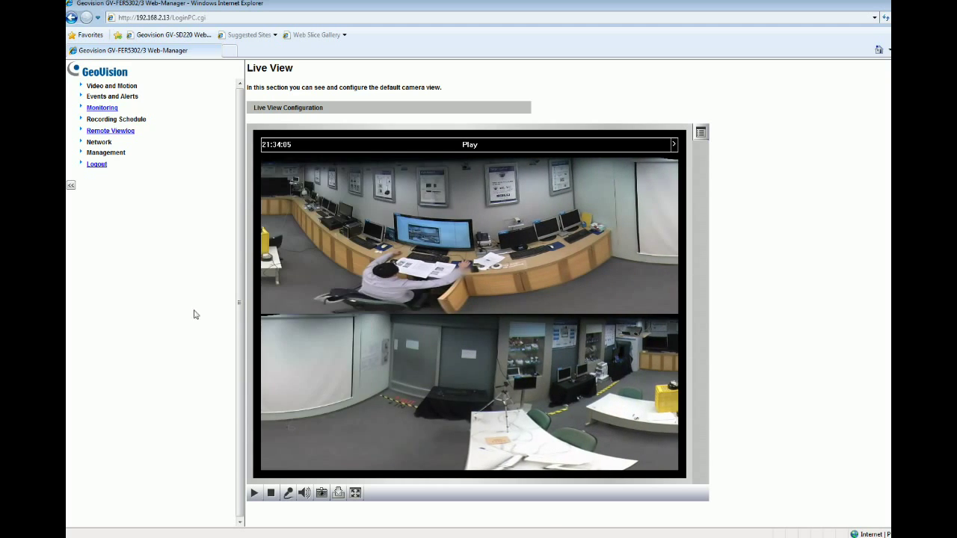
Set the fisheye camera mode to Geo Fisheye: Single View with the circular overview inset
{"action": "right_click", "coordinate": [529, 362]}
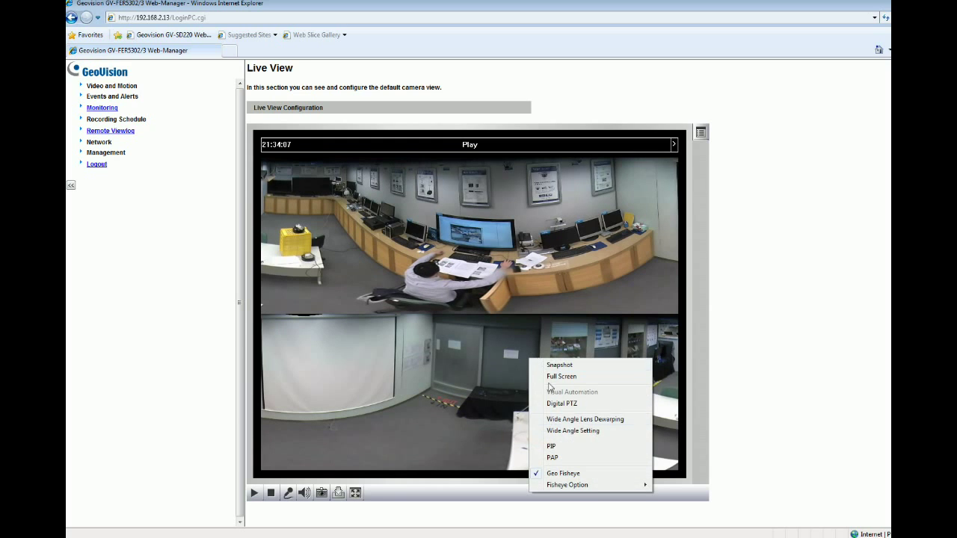
{"action": "mouse_move", "coordinate": [599, 486]}
{"action": "mouse_move", "coordinate": [683, 432]}
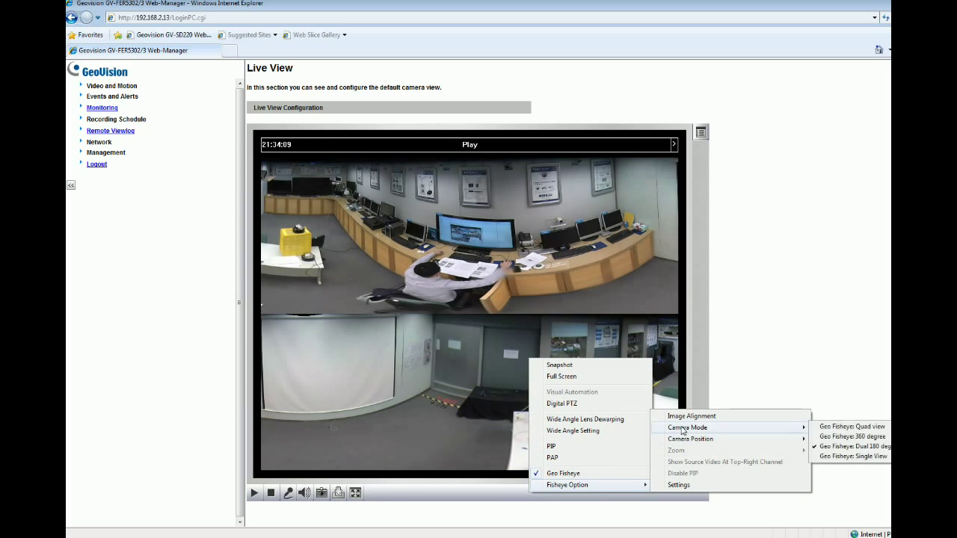
{"action": "left_click", "coordinate": [850, 456]}
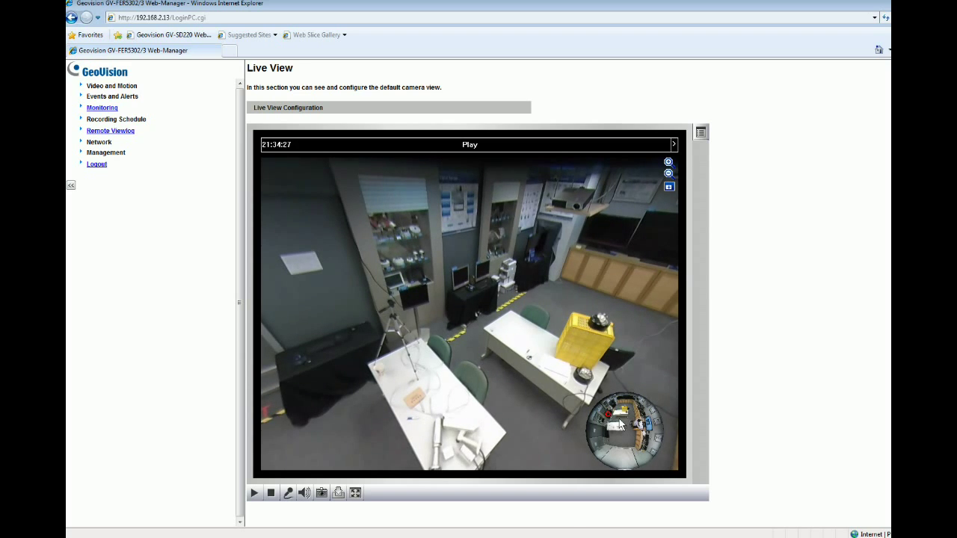
Re-aim the single view across the yellow box table, white screen, shelving, monitor workstation and poster wall
{"action": "left_click", "coordinate": [626, 413]}
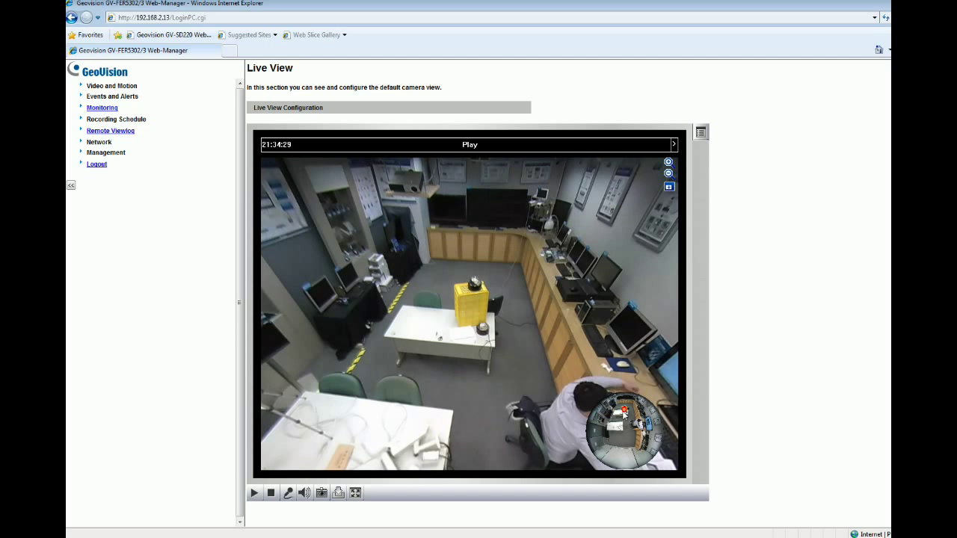
{"action": "left_click", "coordinate": [614, 444]}
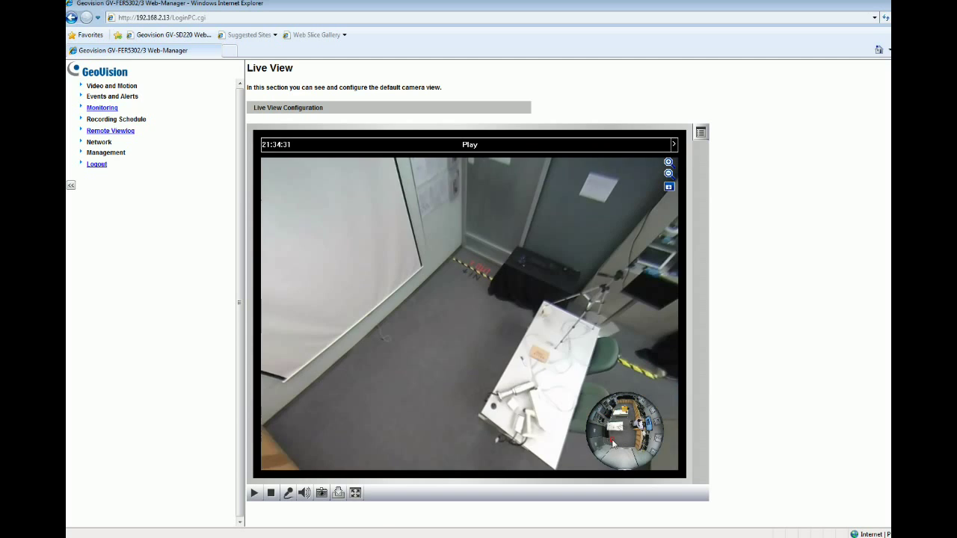
{"action": "left_click", "coordinate": [624, 426]}
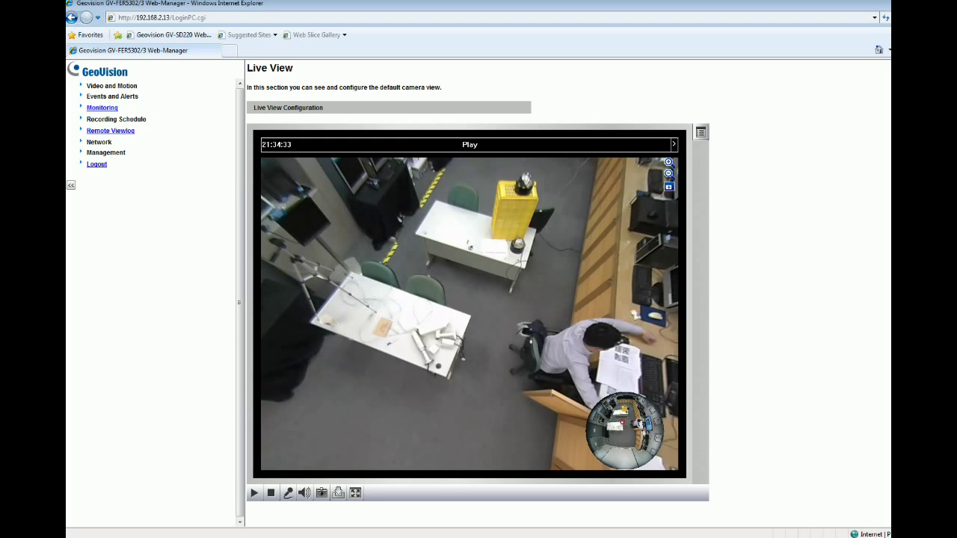
{"action": "left_click", "coordinate": [606, 420]}
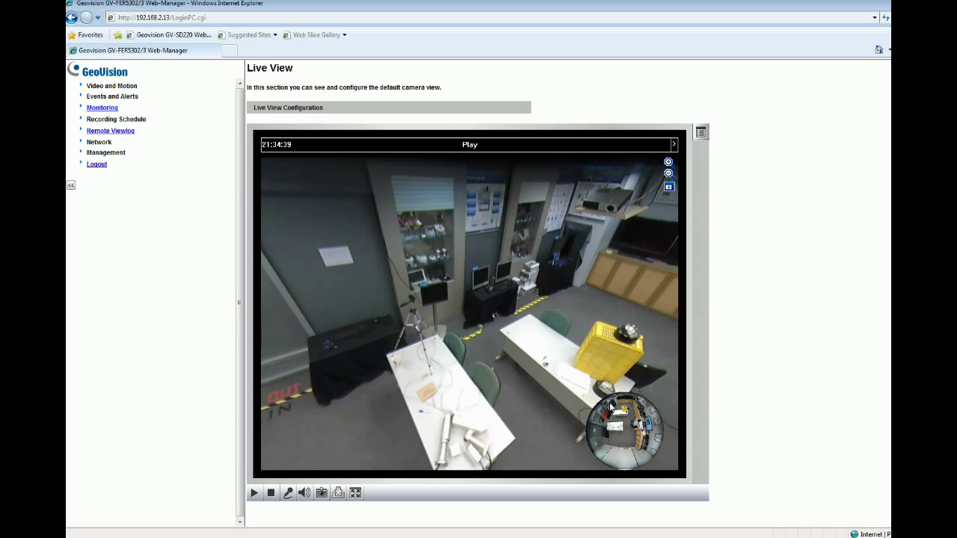
{"action": "left_click", "coordinate": [611, 407]}
{"action": "left_click", "coordinate": [640, 419]}
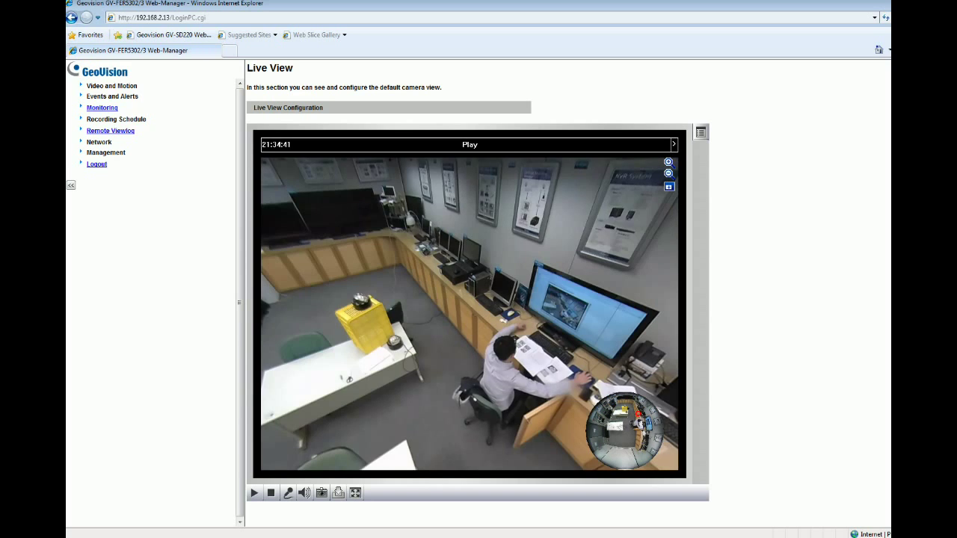
{"action": "left_click", "coordinate": [637, 415]}
{"action": "left_click", "coordinate": [648, 427]}
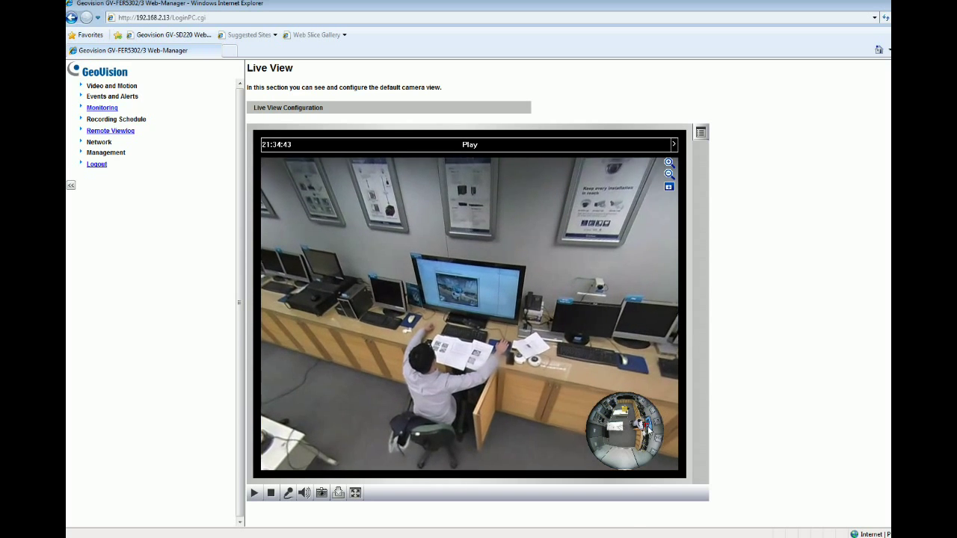
Zoom the view in and out, then swing it back to the yellow box table
{"action": "scroll", "coordinate": [649, 431], "scroll_direction": "up", "scroll_amount": 5}
{"action": "scroll", "coordinate": [650, 430], "scroll_direction": "down", "scroll_amount": 5}
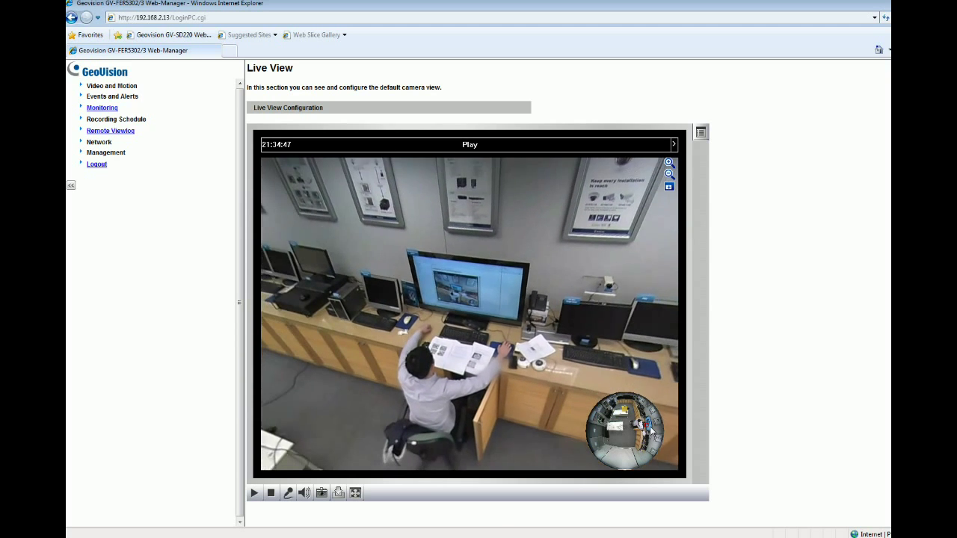
{"action": "scroll", "coordinate": [651, 430], "scroll_direction": "down", "scroll_amount": 2}
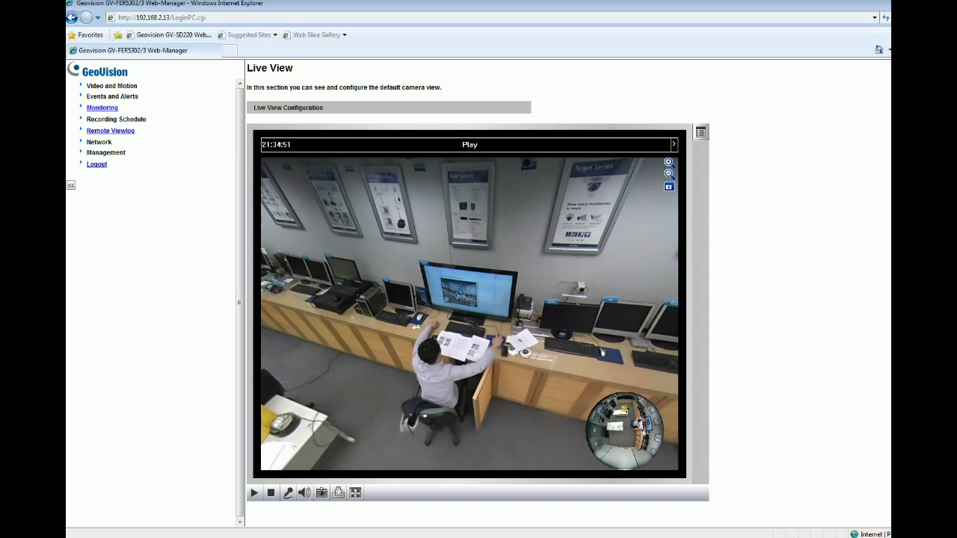
{"action": "left_click", "coordinate": [625, 409]}
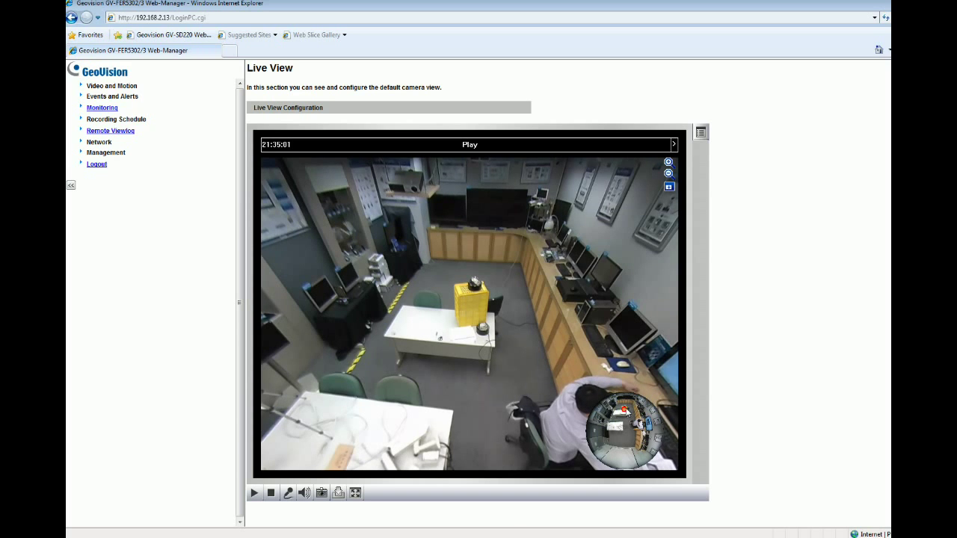
Nudge the dewarped view to a new angle and zoom it in and out
{"action": "left_click", "coordinate": [624, 410]}
{"action": "scroll", "coordinate": [626, 410], "scroll_direction": "up", "scroll_amount": 5}
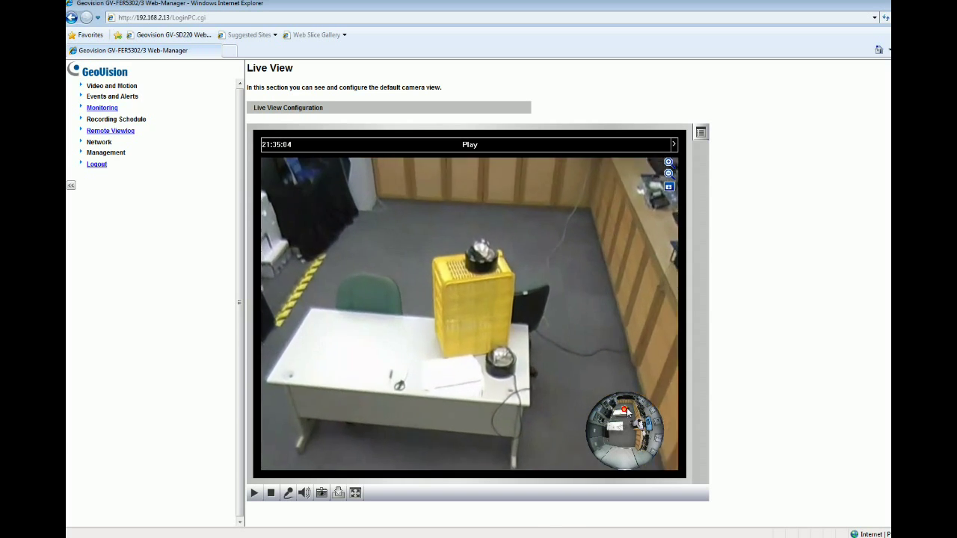
{"action": "scroll", "coordinate": [627, 410], "scroll_direction": "up", "scroll_amount": 5}
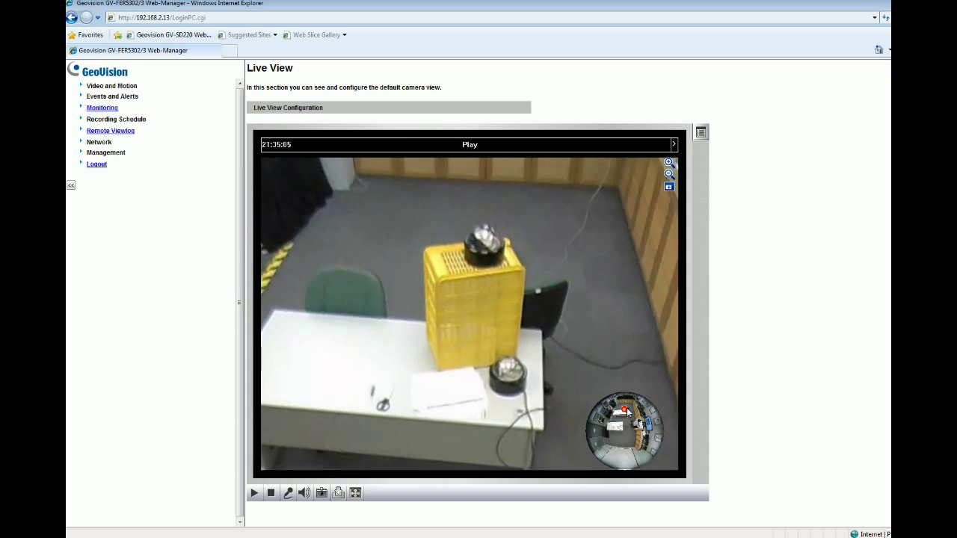
{"action": "scroll", "coordinate": [627, 410], "scroll_direction": "down", "scroll_amount": 8}
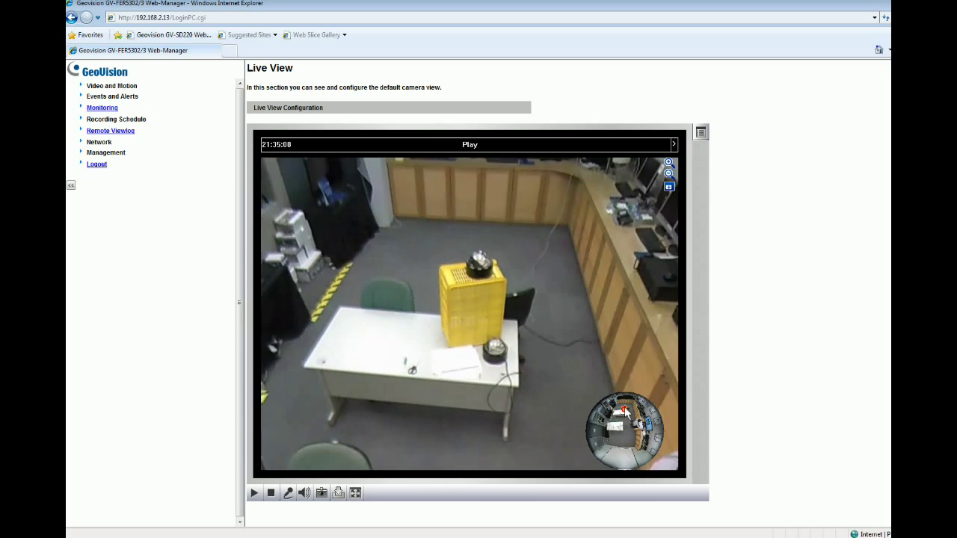
{"action": "scroll", "coordinate": [627, 411], "scroll_direction": "down", "scroll_amount": 6}
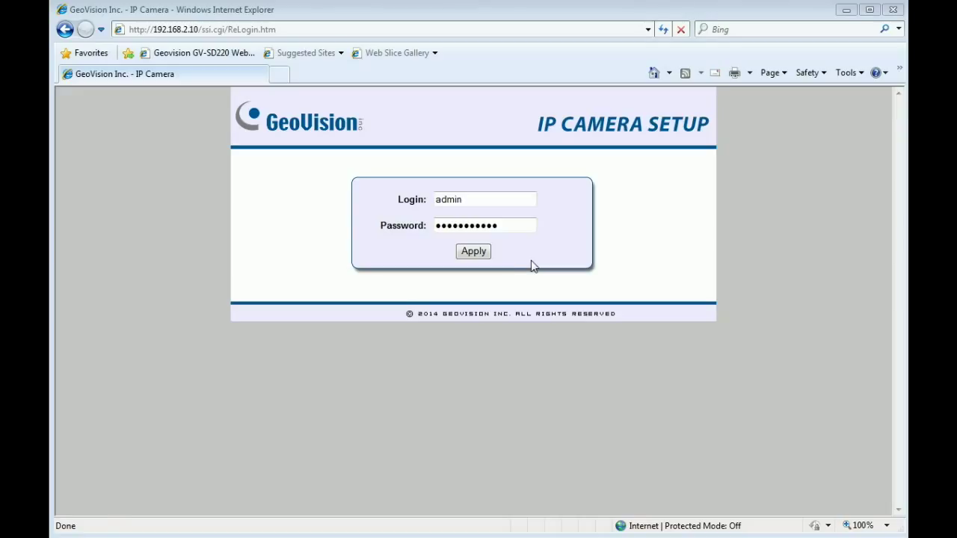
Submit the camera login and password to sign in to the GV-UBX3301 at 192.168.2.10
{"action": "left_click", "coordinate": [474, 252]}
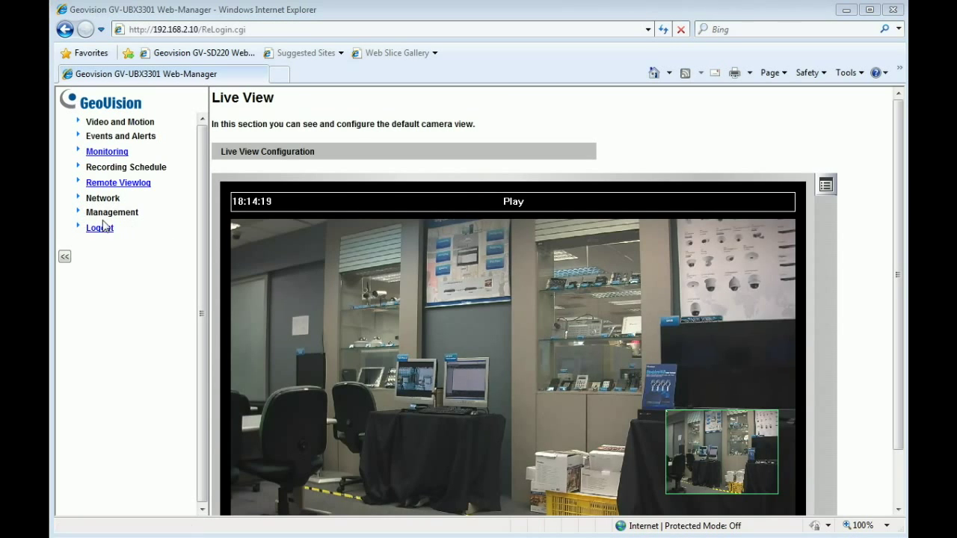
Open Storage Settings under Management and format Disk11 in the Disk Information list
{"action": "left_click", "coordinate": [110, 214]}
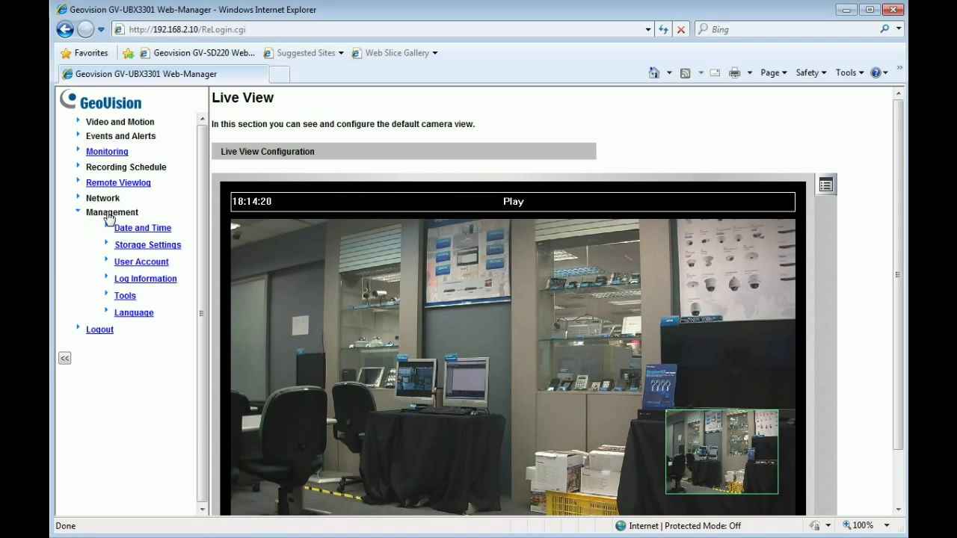
{"action": "left_click", "coordinate": [157, 249]}
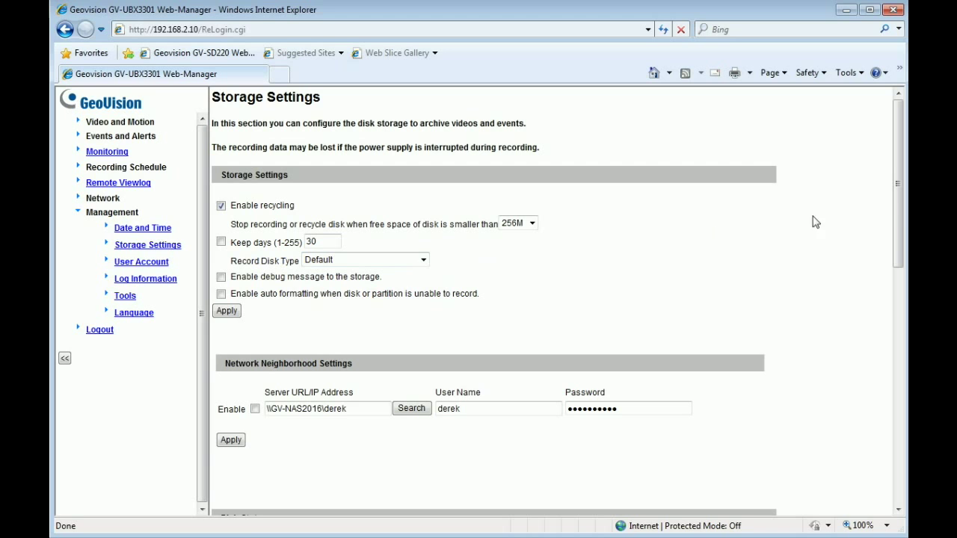
{"action": "scroll", "coordinate": [901, 228], "scroll_direction": "down", "scroll_amount": 1}
{"action": "left_click_drag", "start_coordinate": [901, 228], "coordinate": [879, 337]}
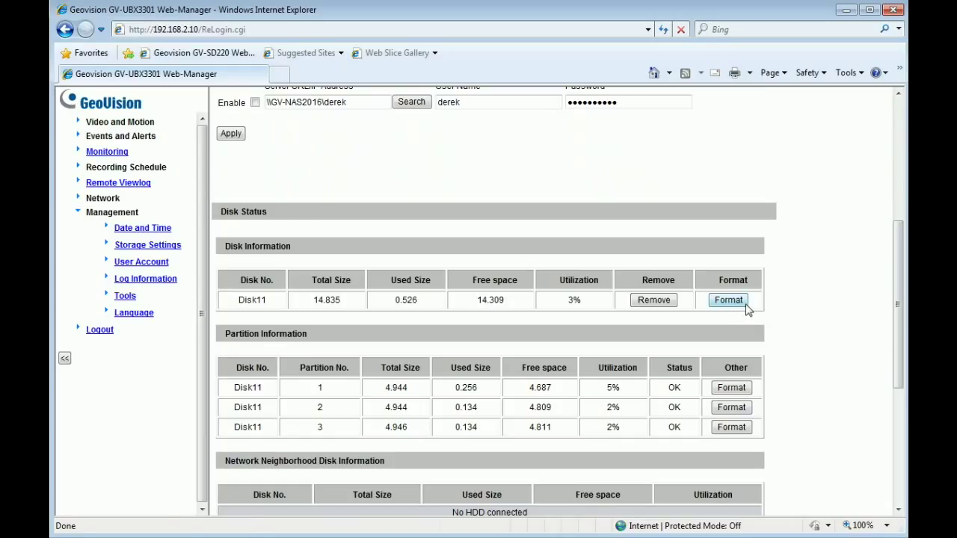
{"action": "left_click", "coordinate": [745, 305]}
Start Manual round-the-clock monitoring, then reload Monitoring to confirm the recording status
{"action": "left_click", "coordinate": [98, 155]}
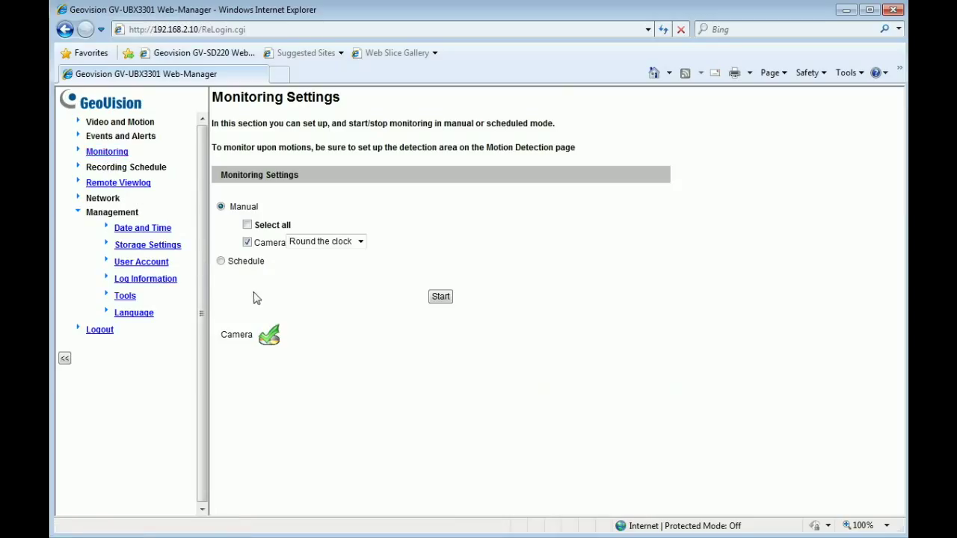
{"action": "left_click", "coordinate": [441, 297]}
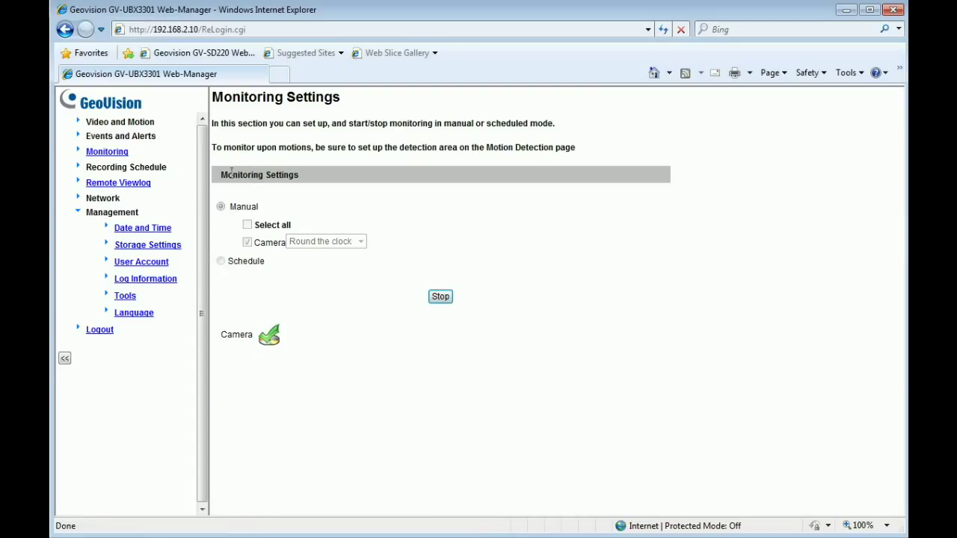
{"action": "left_click", "coordinate": [117, 155]}
Tick Enable for the Viewlog Server (port 5552) under Events and Alerts and apply it
{"action": "left_click", "coordinate": [114, 138]}
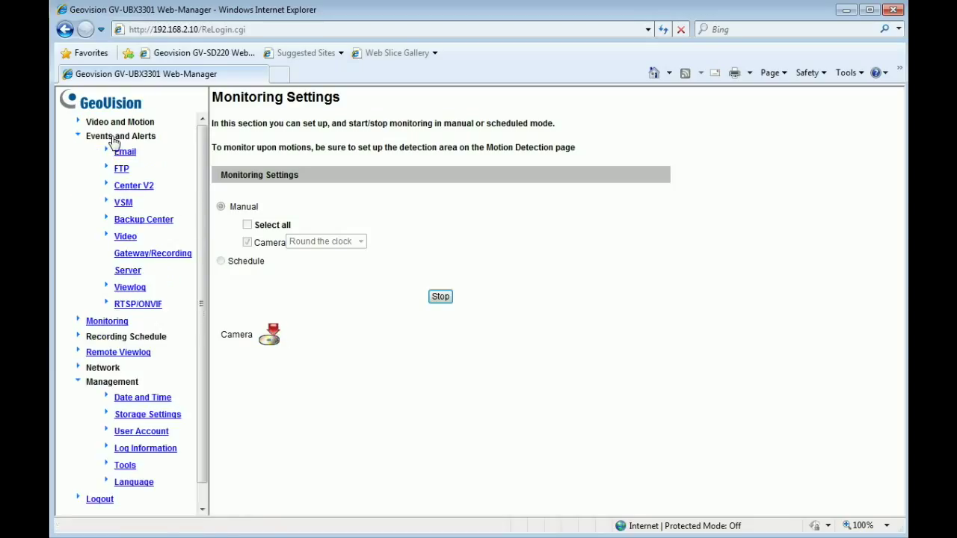
{"action": "left_click", "coordinate": [139, 291]}
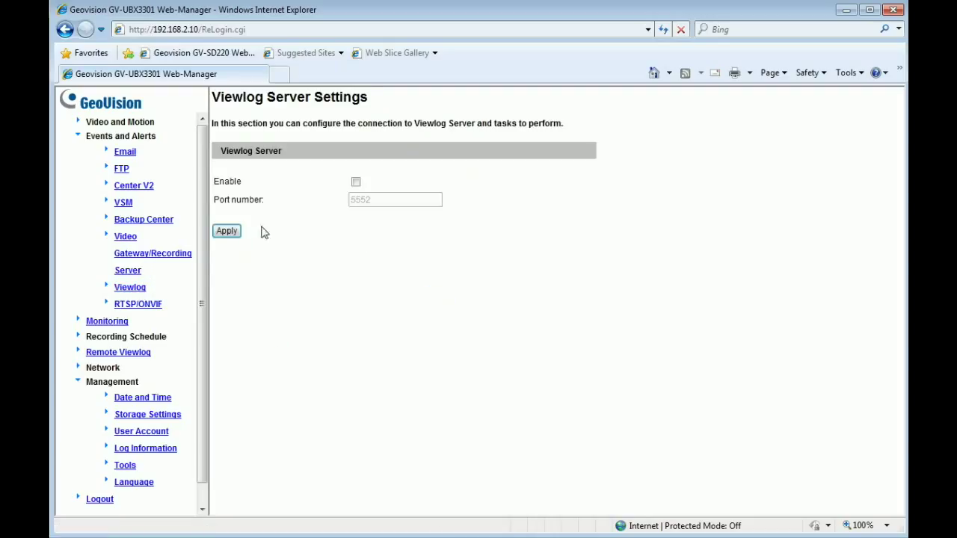
{"action": "left_click", "coordinate": [356, 184]}
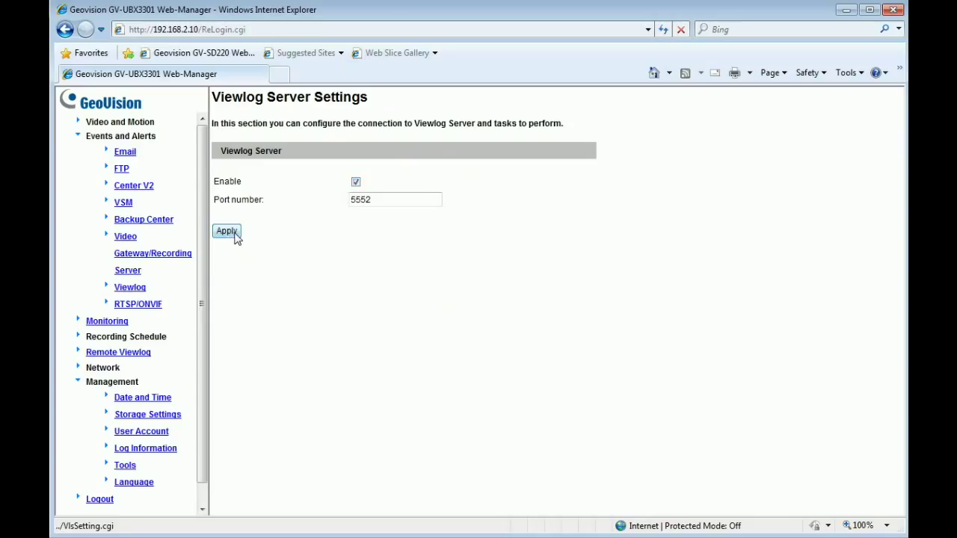
{"action": "left_click", "coordinate": [228, 232]}
{"action": "left_click", "coordinate": [78, 136]}
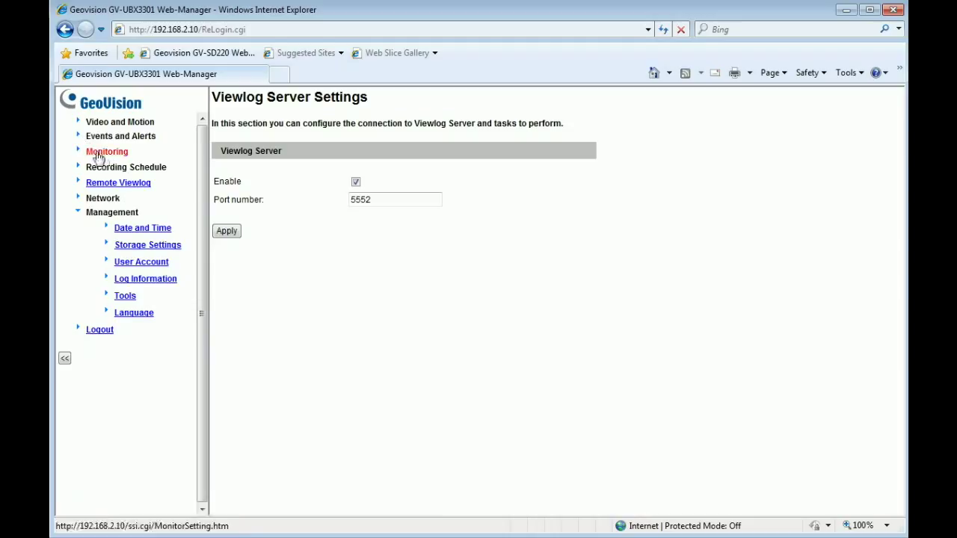
Launch Remote ViewLog and connect to the Remote Viewlog Service at 192.168.2.10
{"action": "left_click", "coordinate": [142, 189]}
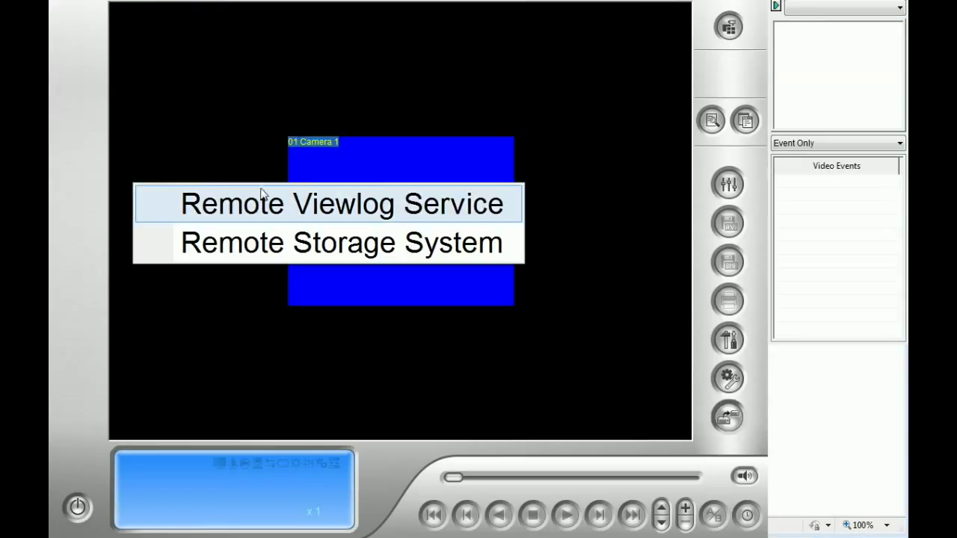
{"action": "left_click", "coordinate": [451, 213]}
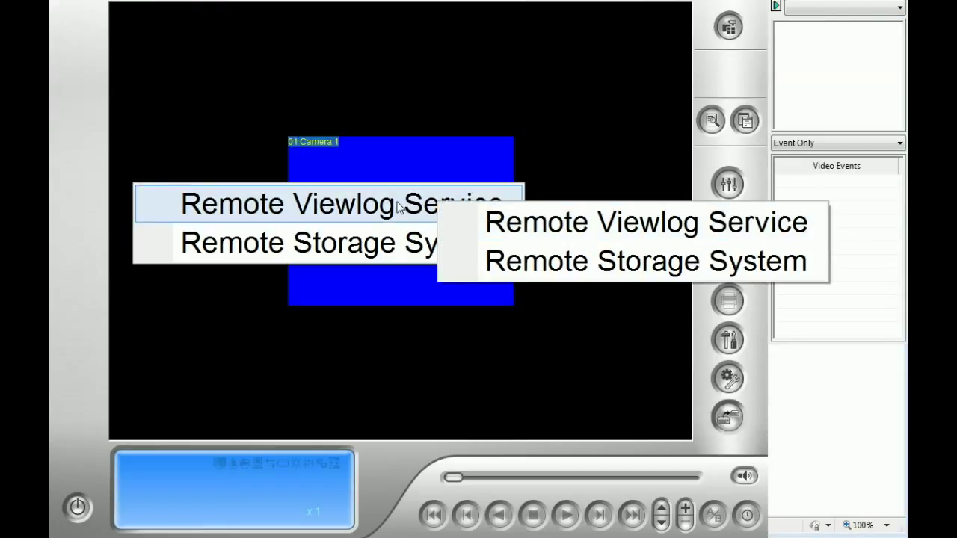
{"action": "left_click", "coordinate": [374, 209]}
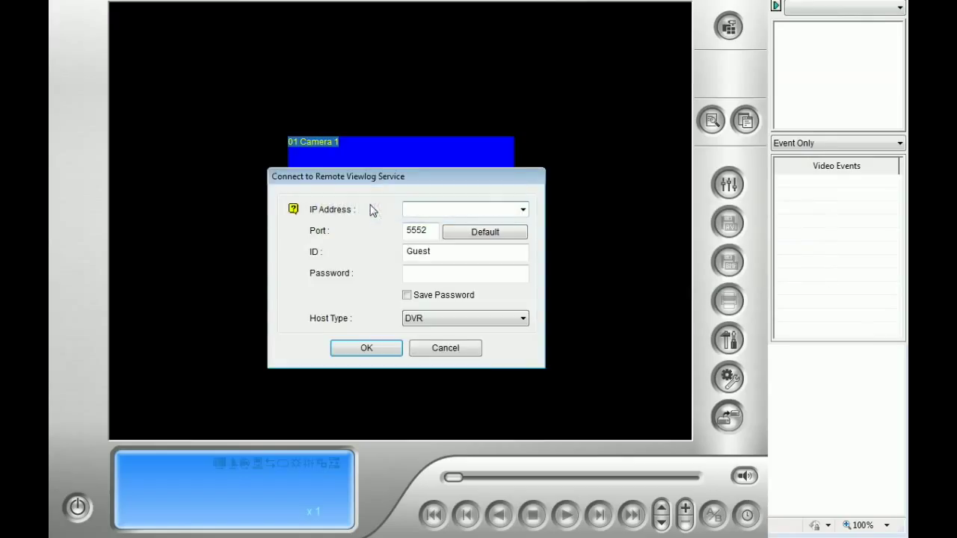
{"action": "left_click", "coordinate": [523, 210]}
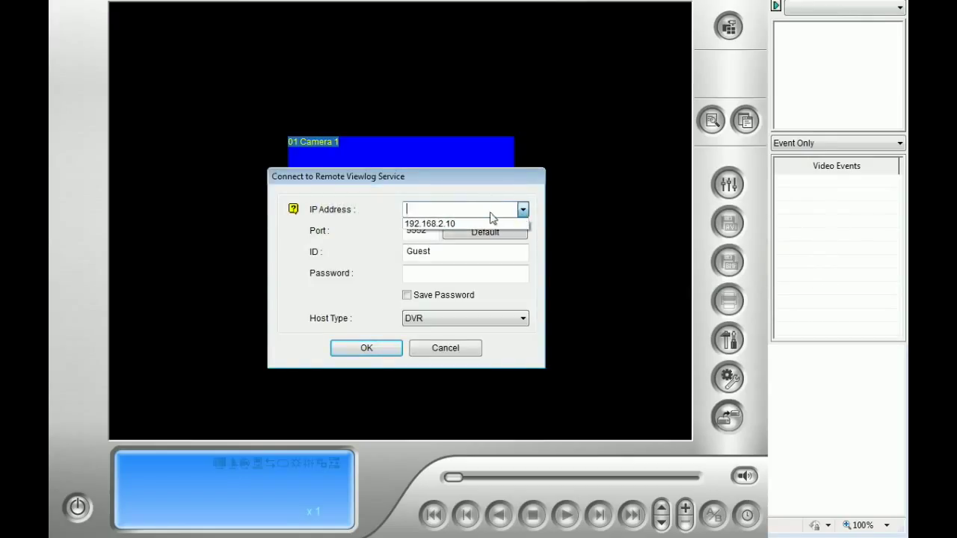
{"action": "left_click", "coordinate": [446, 224]}
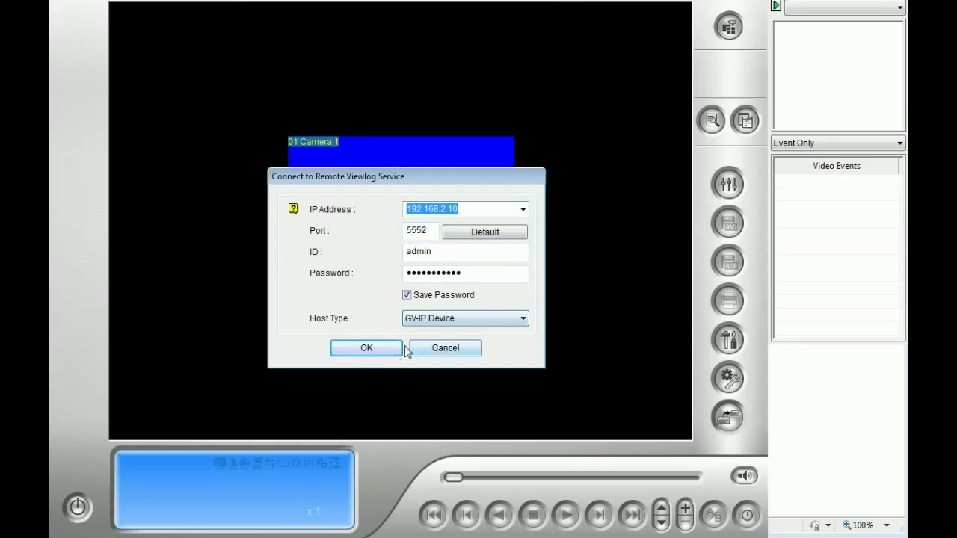
{"action": "left_click", "coordinate": [367, 349]}
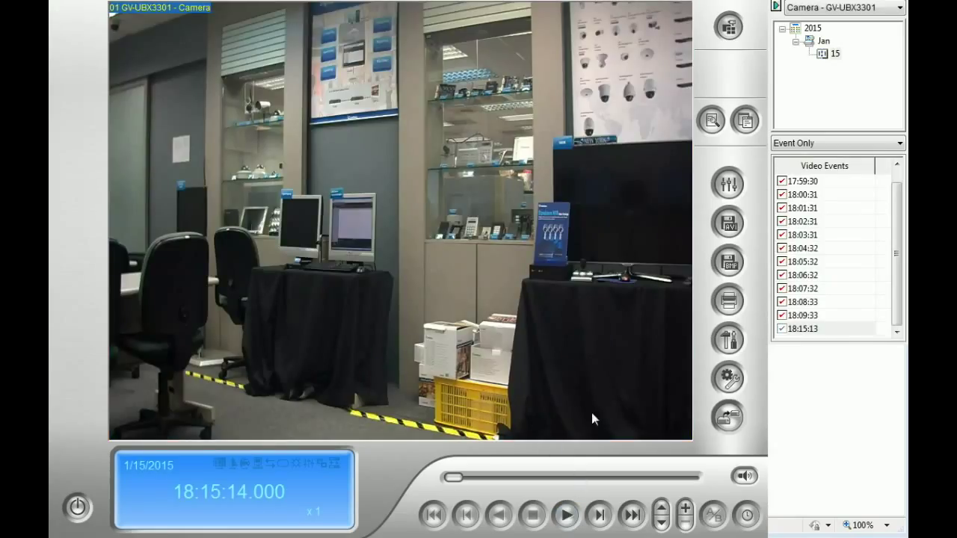
Refresh the event list, load the 18:06:32 recorded event and play it
{"action": "left_click", "coordinate": [745, 120]}
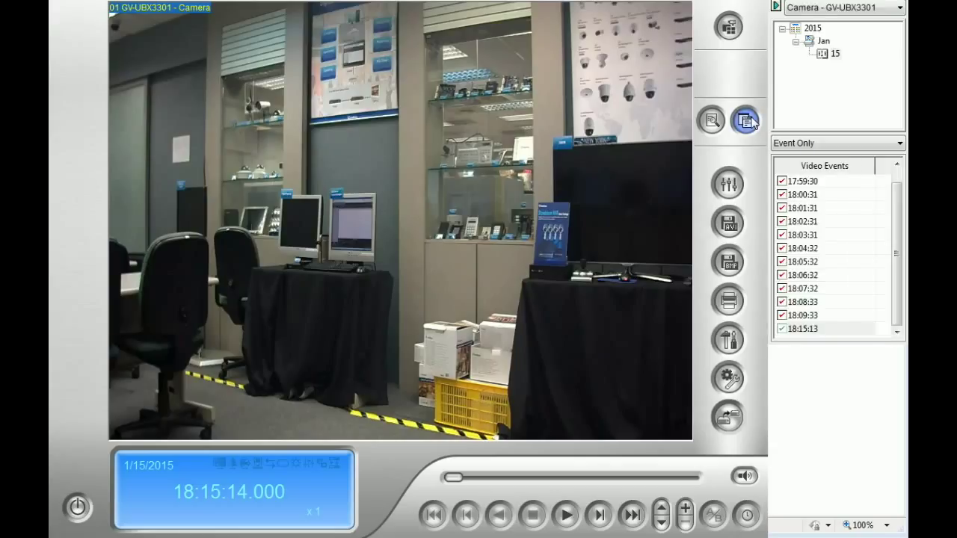
{"action": "left_click_drag", "start_coordinate": [897, 230], "coordinate": [895, 276]}
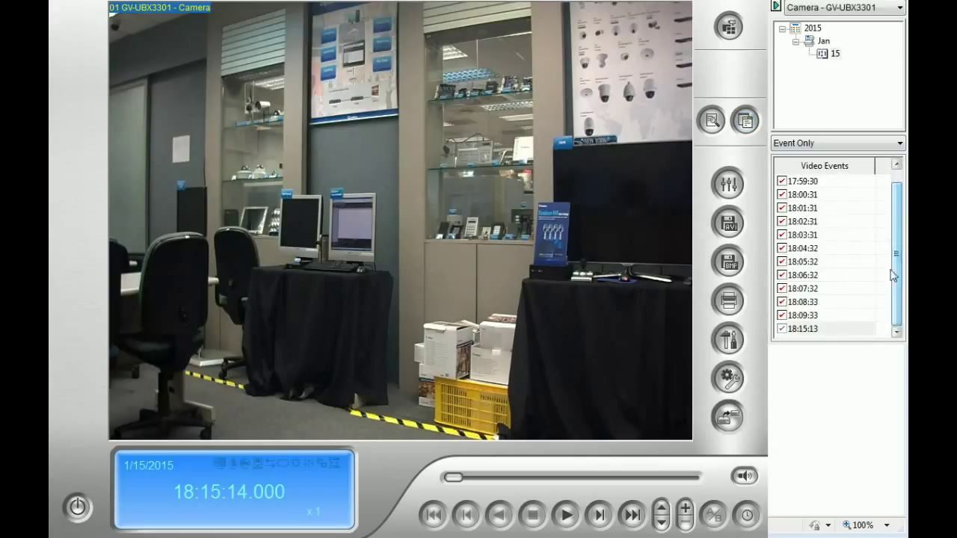
{"action": "double_click", "coordinate": [794, 275]}
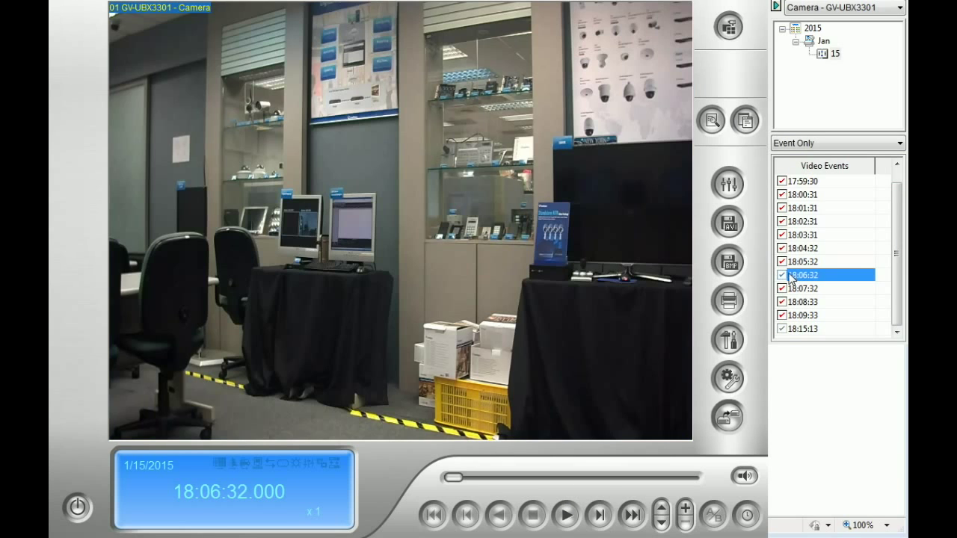
{"action": "left_click", "coordinate": [573, 512]}
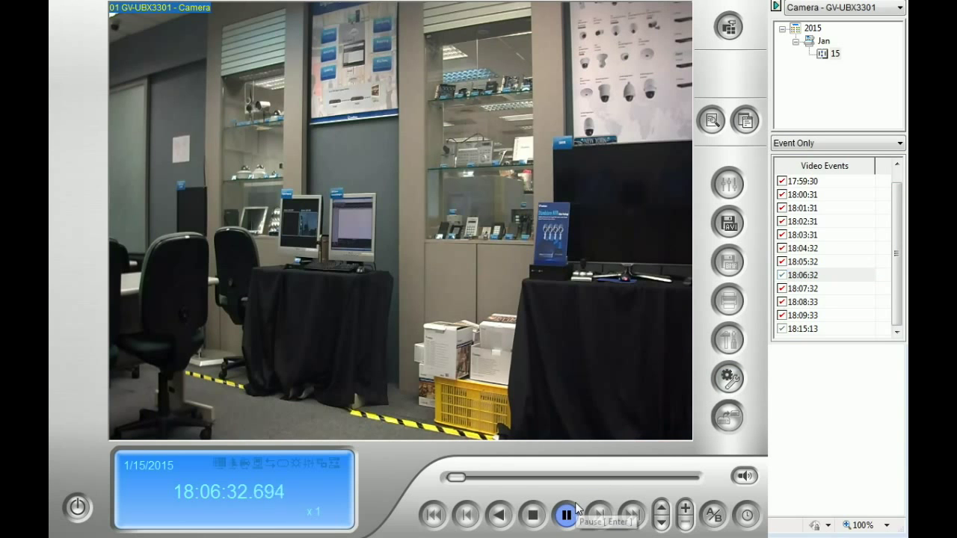
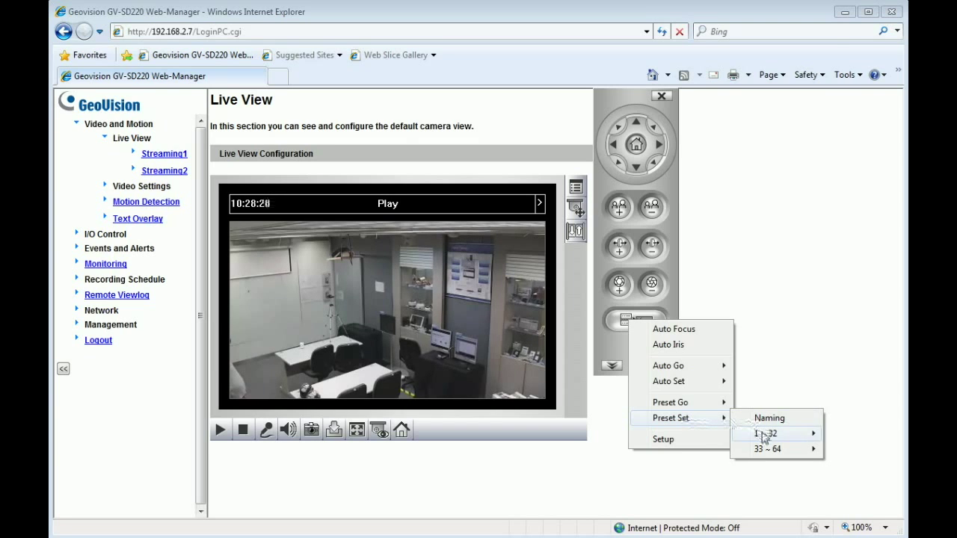
Pan the camera right to another part of the room and save the view as Preset1
{"action": "mouse_move", "coordinate": [766, 440]}
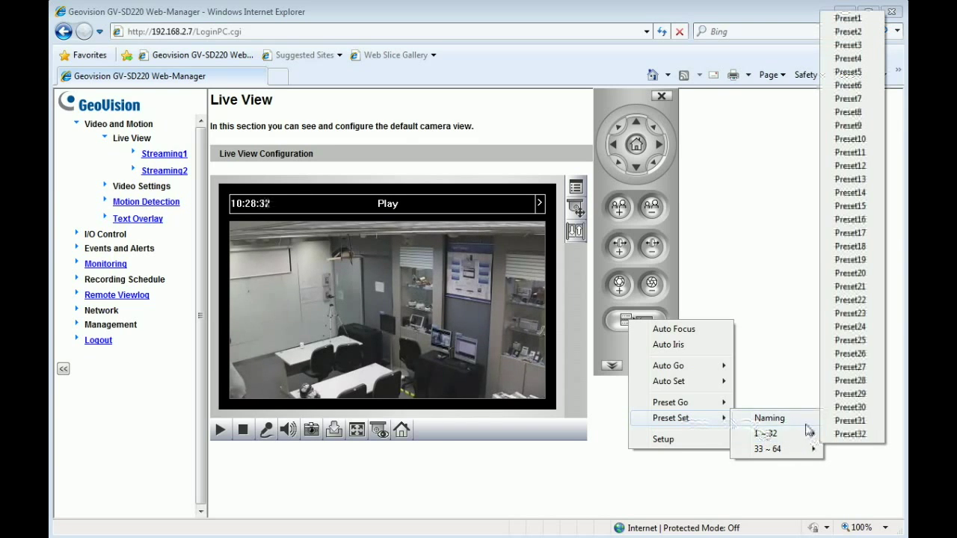
{"action": "left_click", "coordinate": [770, 326]}
{"action": "left_click", "coordinate": [657, 146]}
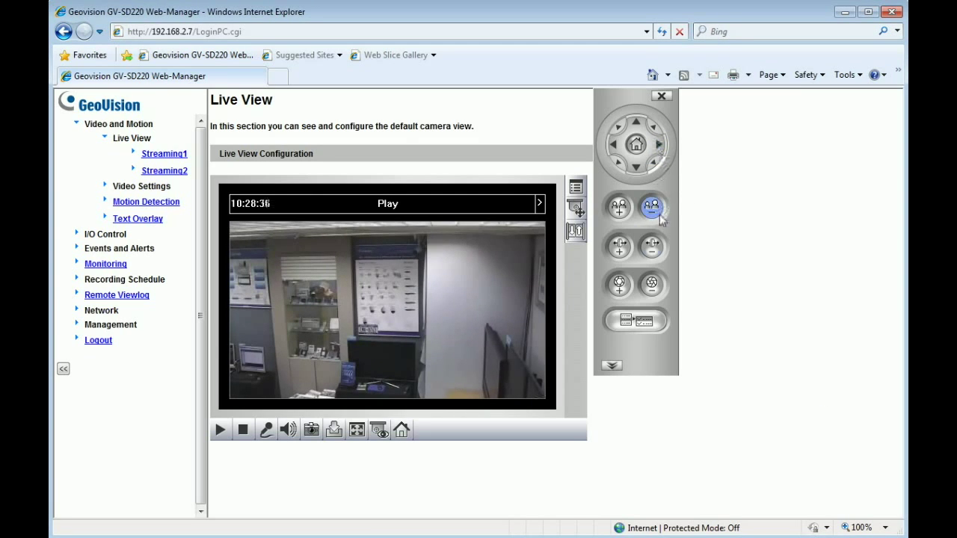
{"action": "left_click", "coordinate": [636, 320]}
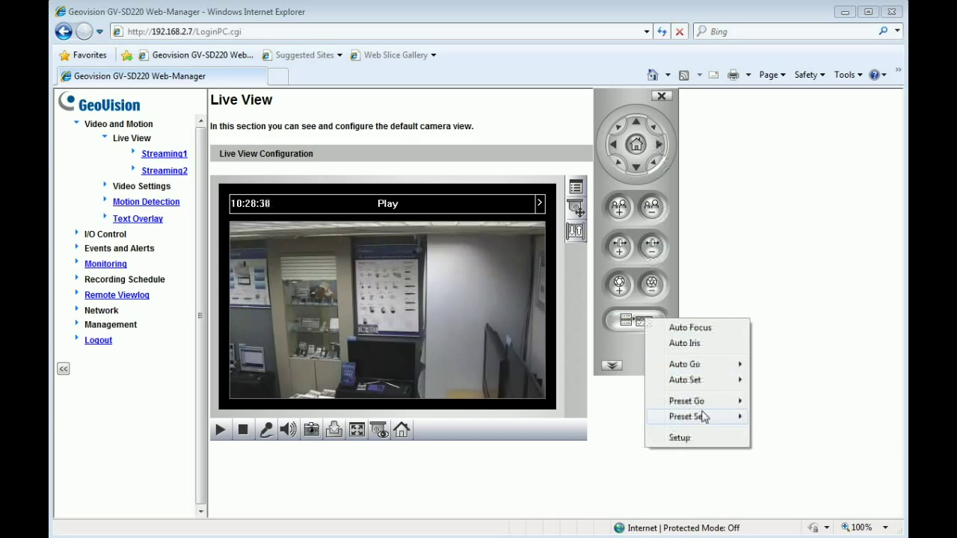
{"action": "mouse_move", "coordinate": [780, 434]}
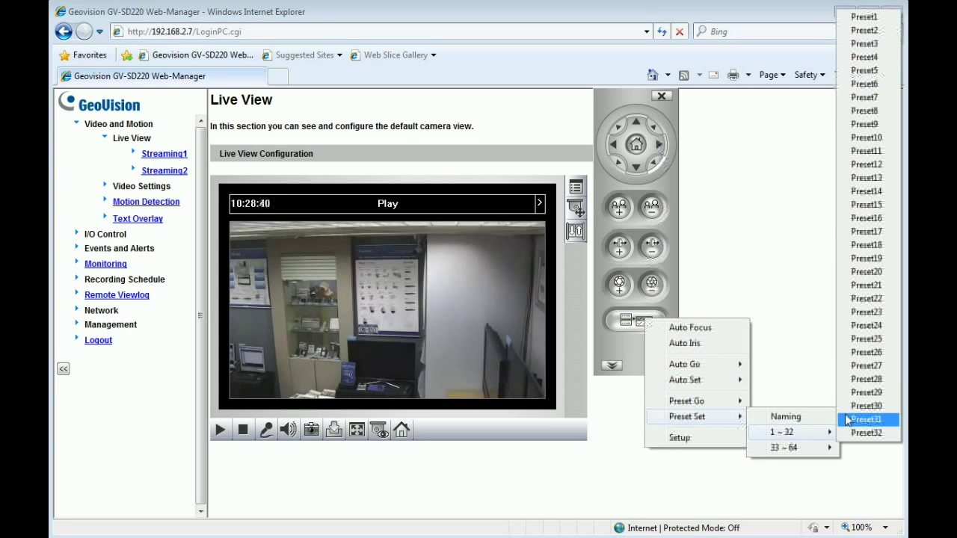
{"action": "left_click", "coordinate": [864, 16]}
{"action": "left_click", "coordinate": [702, 413]}
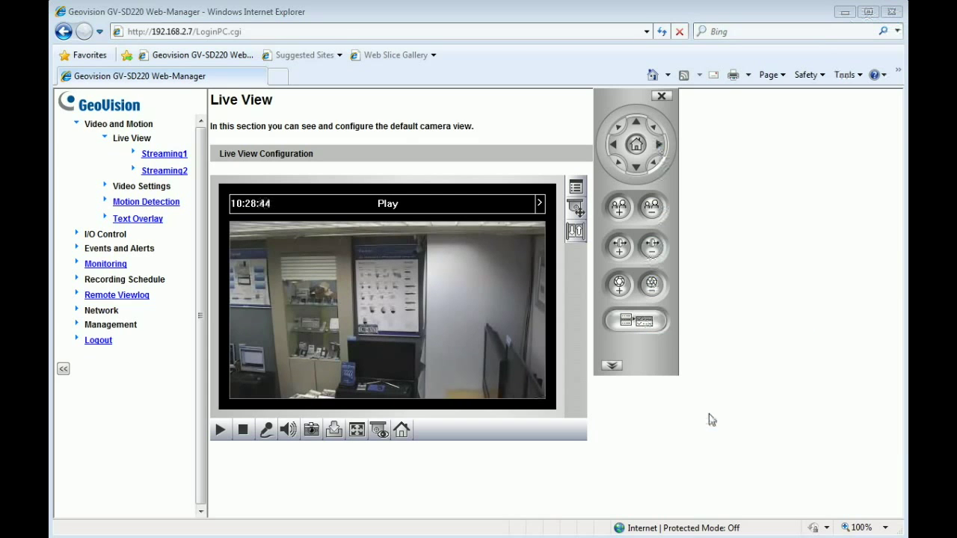
Pan right and tilt down toward the ceiling equipment, then save the view as Preset2
{"action": "left_click", "coordinate": [662, 148]}
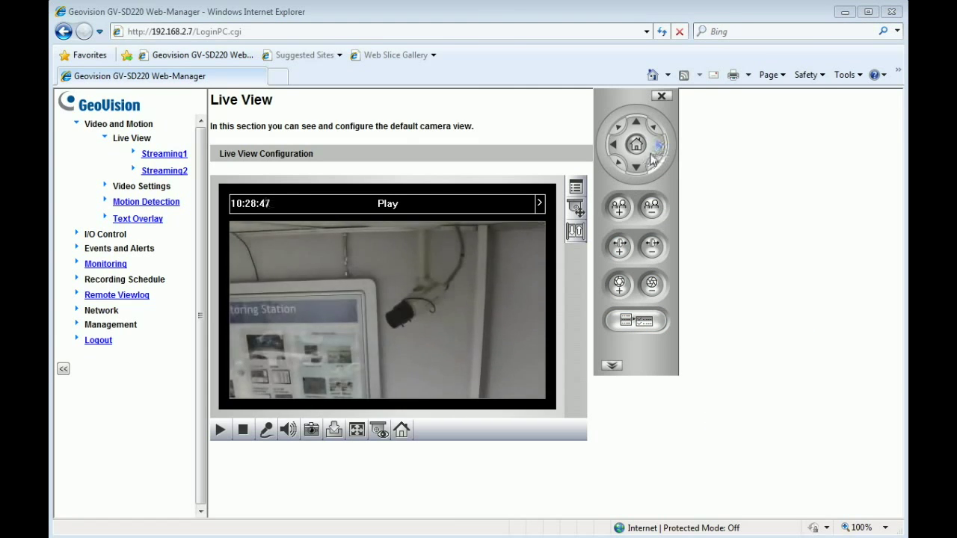
{"action": "left_click", "coordinate": [638, 171]}
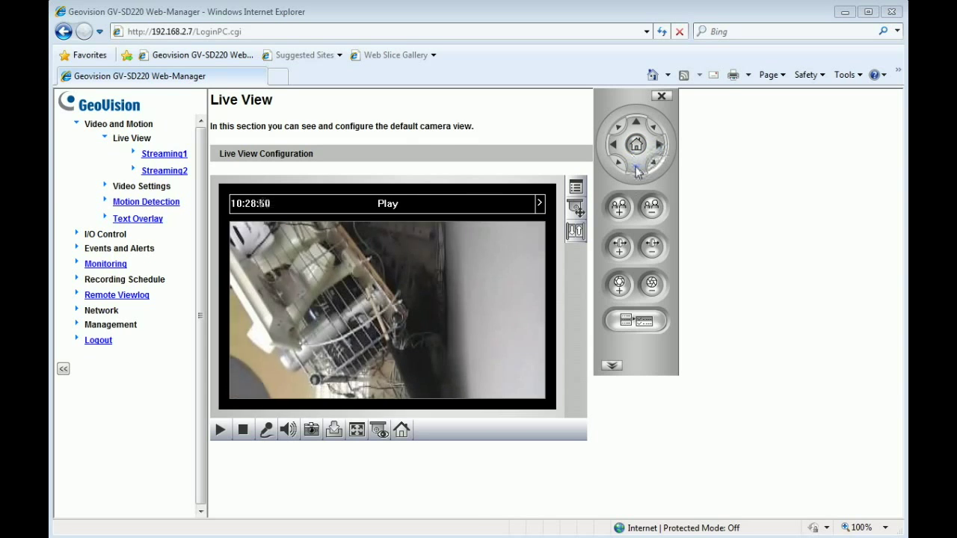
{"action": "left_click", "coordinate": [644, 331]}
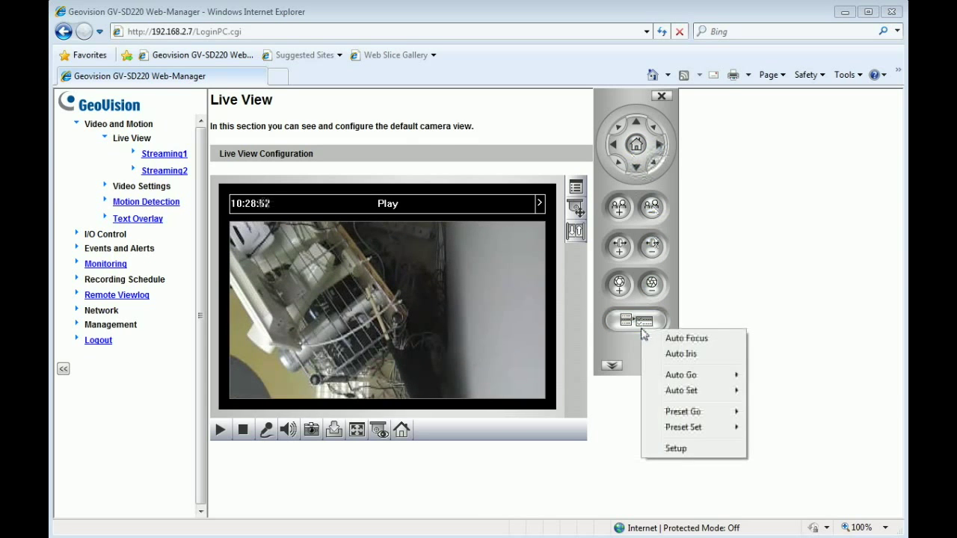
{"action": "mouse_move", "coordinate": [691, 429]}
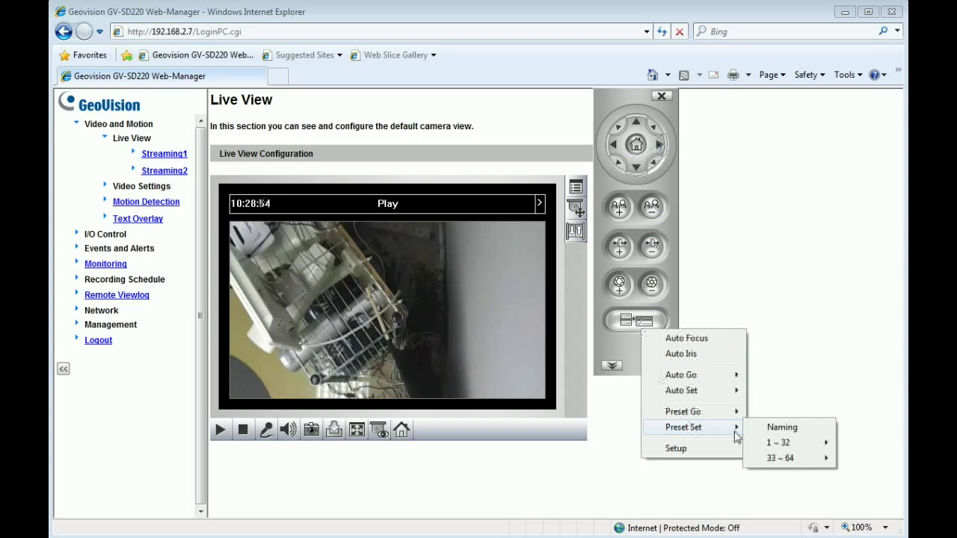
{"action": "mouse_move", "coordinate": [772, 445]}
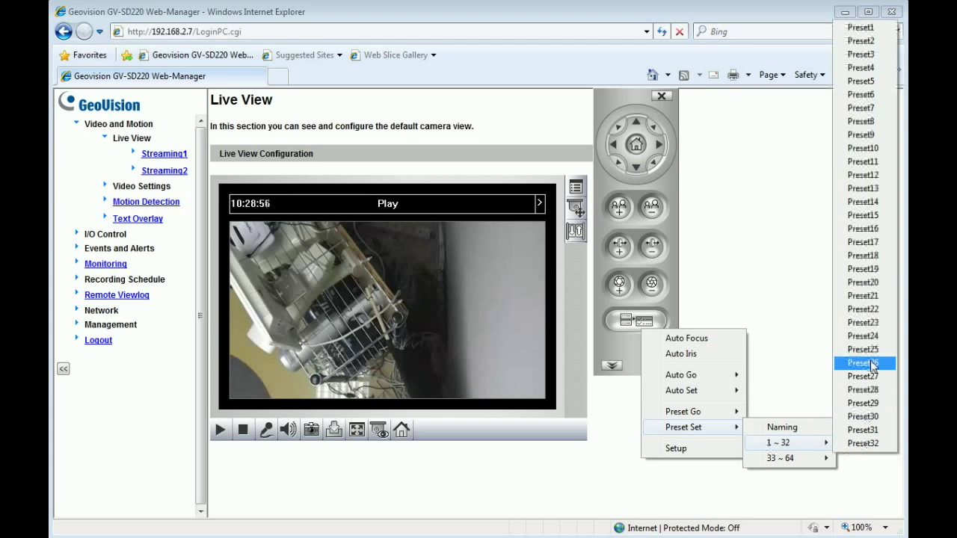
{"action": "left_click", "coordinate": [862, 45]}
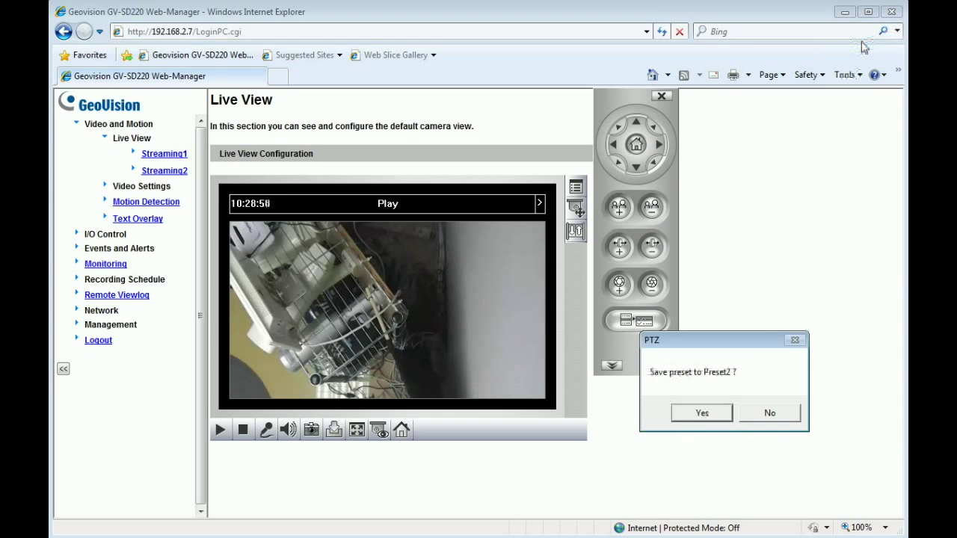
{"action": "left_click", "coordinate": [704, 415]}
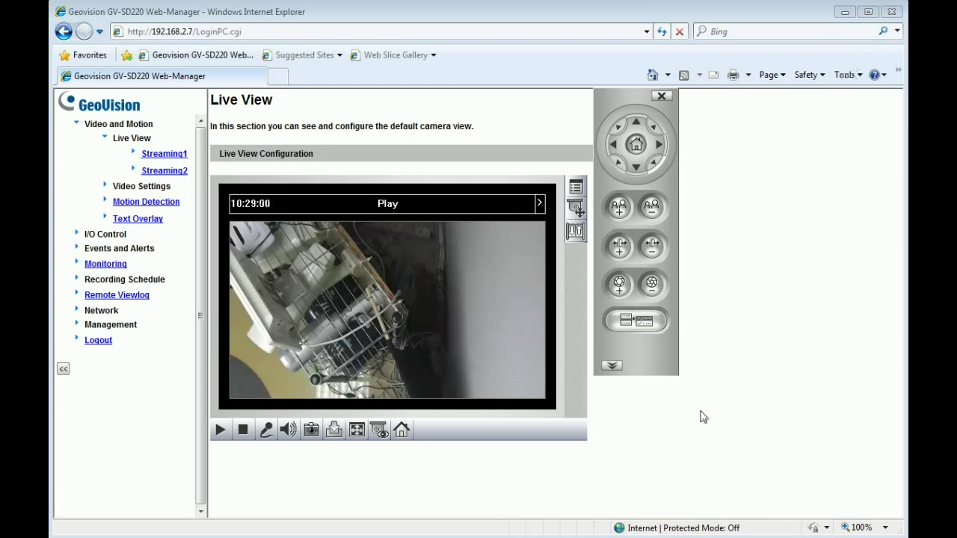
Aim the camera at the lab desk and store the view as Preset3
{"action": "left_click", "coordinate": [630, 322]}
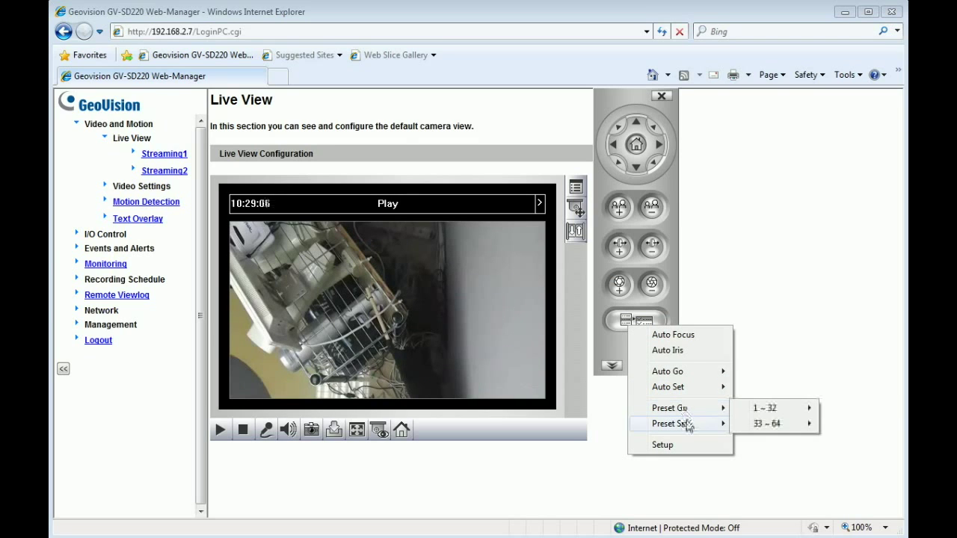
{"action": "mouse_move", "coordinate": [688, 426]}
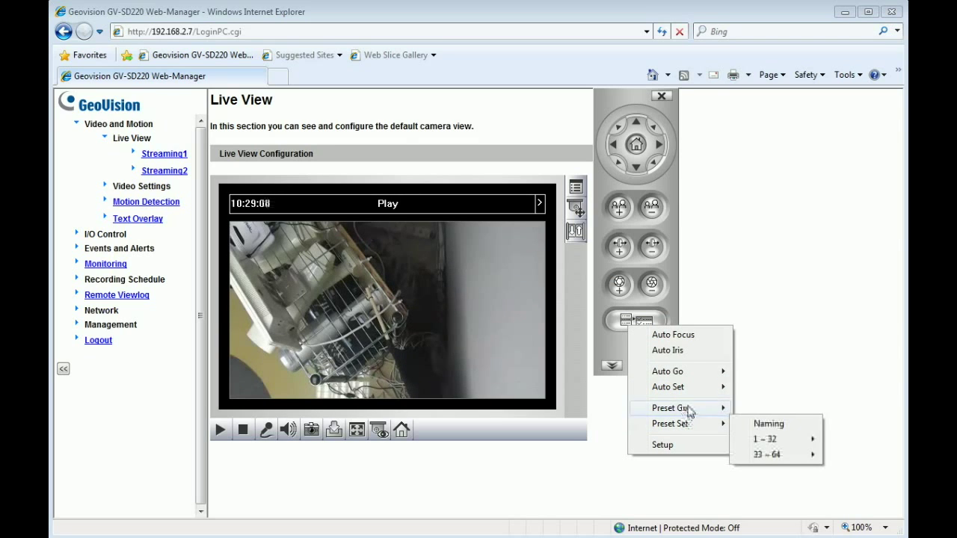
{"action": "left_click", "coordinate": [642, 171]}
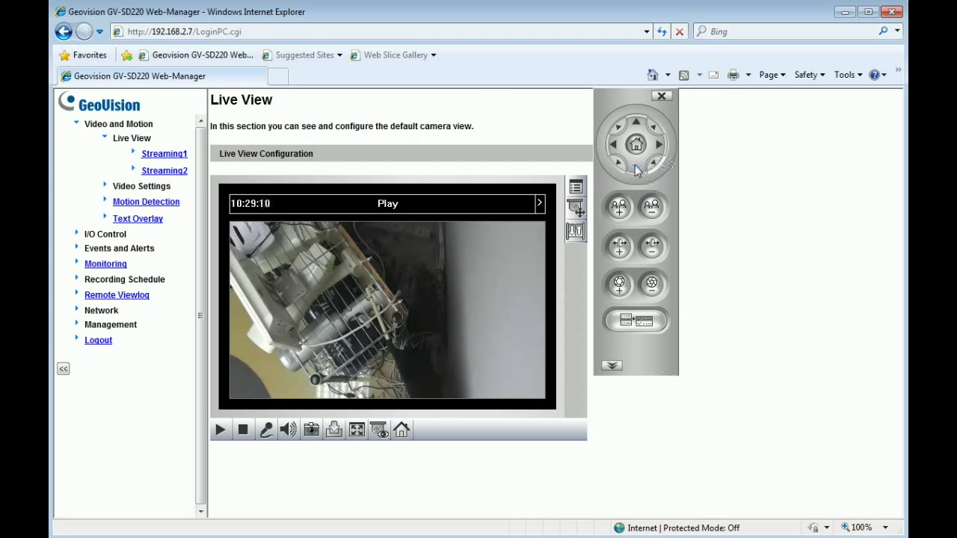
{"action": "left_click", "coordinate": [660, 129]}
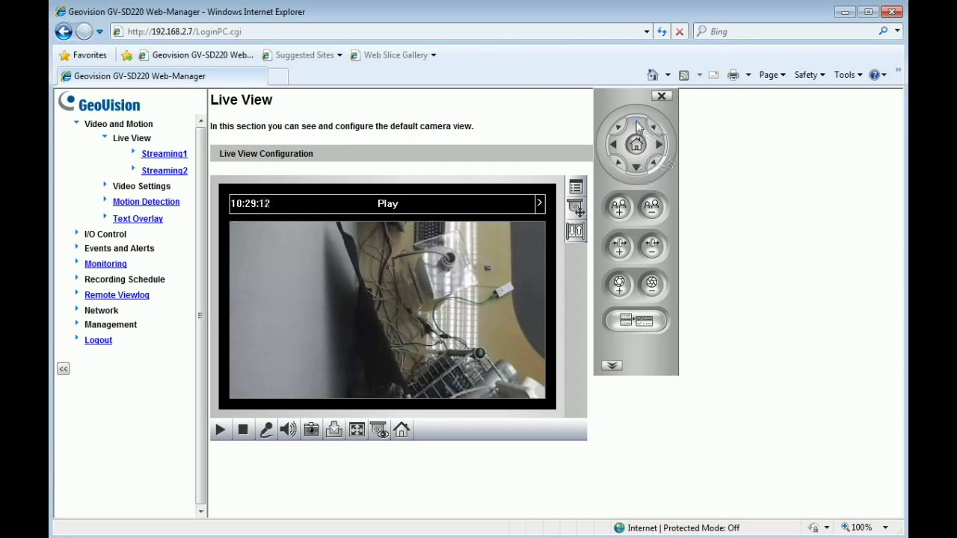
{"action": "left_click", "coordinate": [632, 320]}
{"action": "mouse_move", "coordinate": [688, 418]}
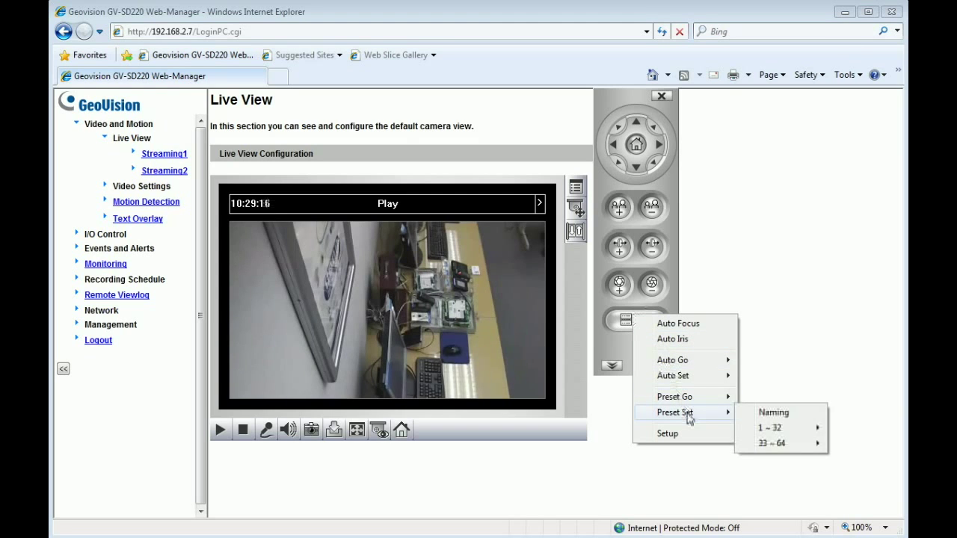
{"action": "mouse_move", "coordinate": [770, 428]}
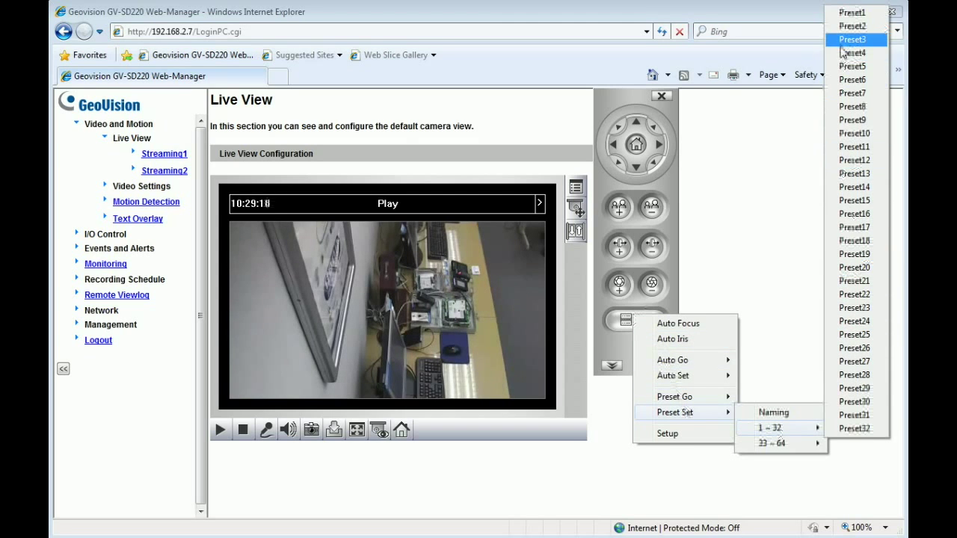
{"action": "left_click", "coordinate": [842, 45]}
{"action": "left_click", "coordinate": [702, 413]}
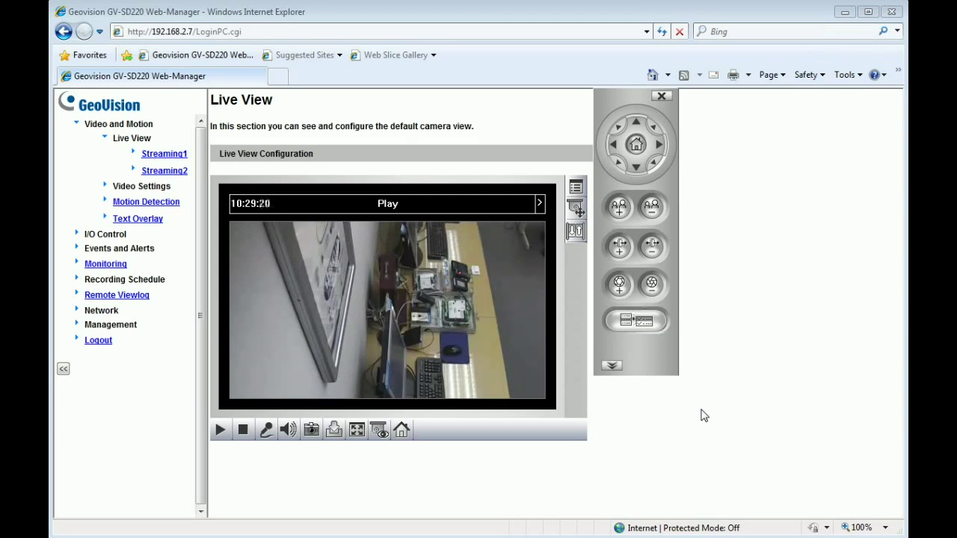
Close the PTZ options menu and bring it back up
{"action": "left_click", "coordinate": [635, 331]}
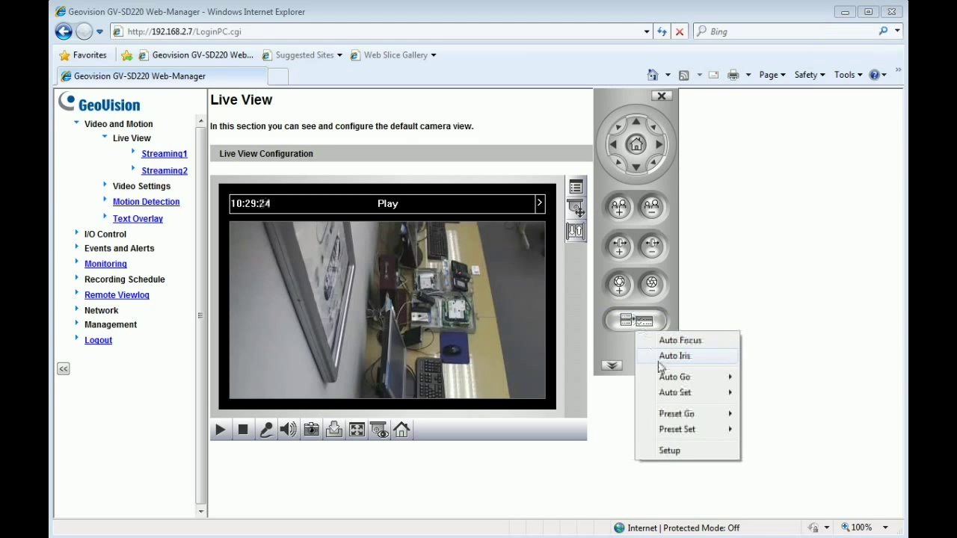
{"action": "mouse_move", "coordinate": [680, 417]}
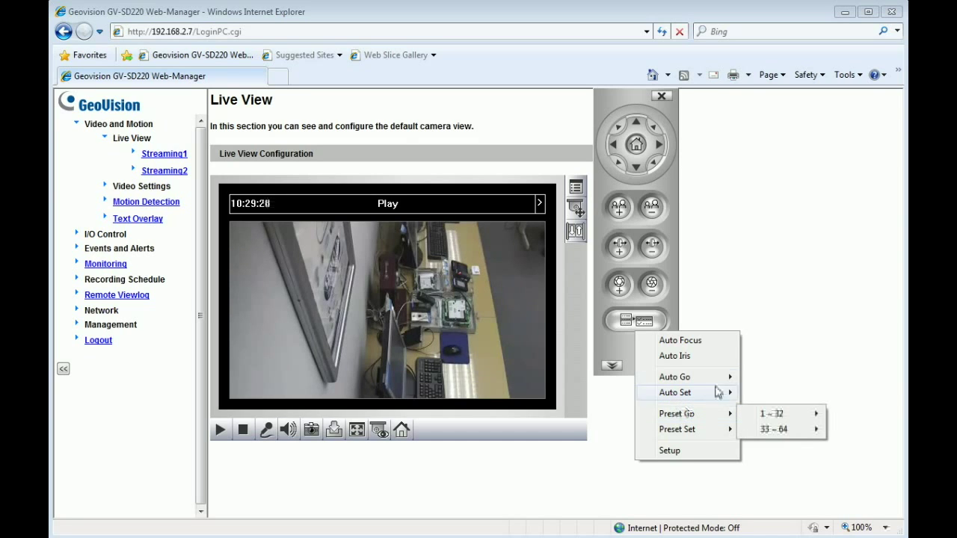
{"action": "left_click", "coordinate": [750, 331]}
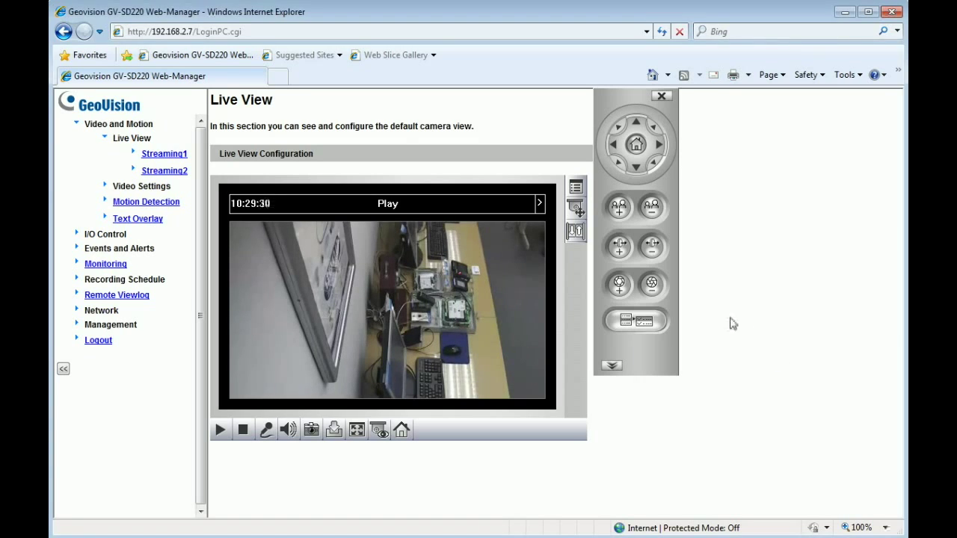
{"action": "left_click", "coordinate": [642, 324]}
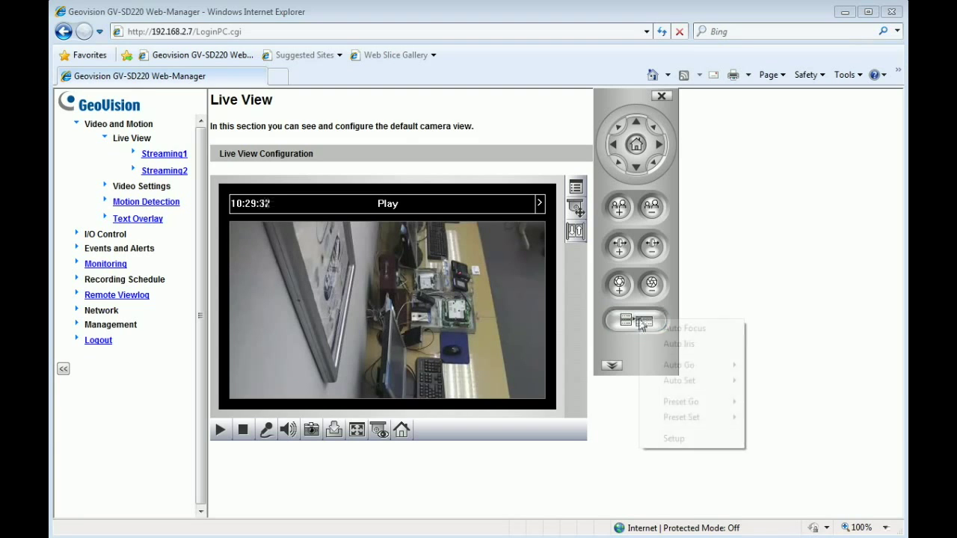
Open PTZ setup and show the Sequence settings cycling through presets 1–5
{"action": "left_click", "coordinate": [700, 441]}
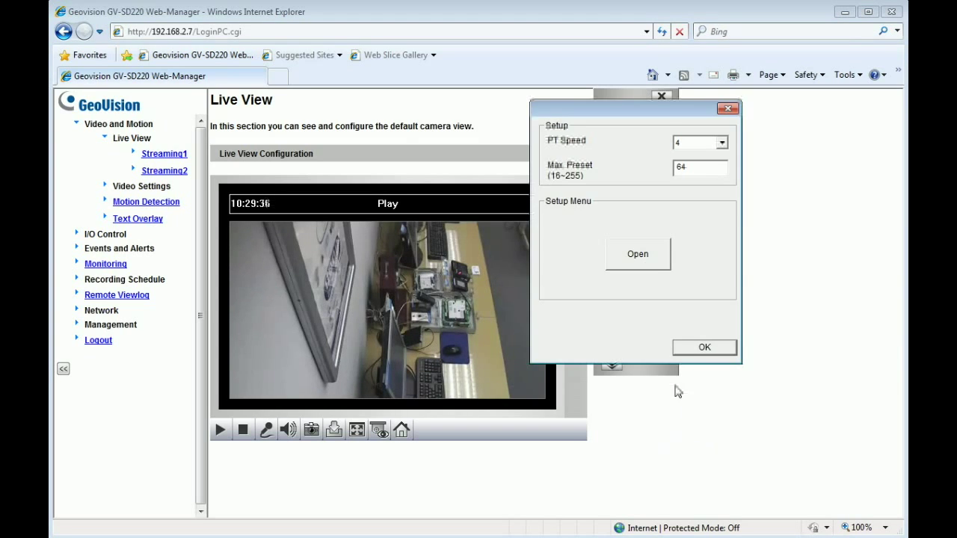
{"action": "left_click", "coordinate": [656, 263]}
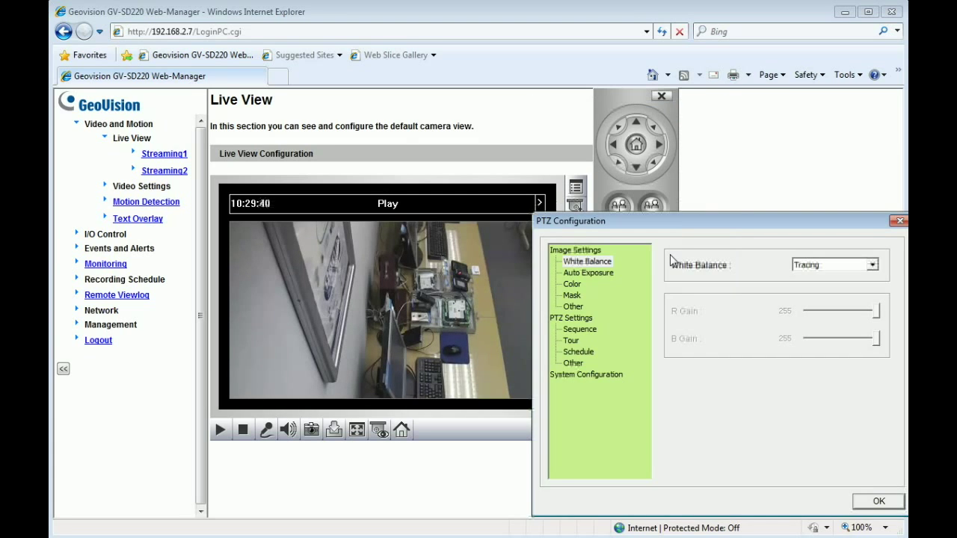
{"action": "left_click", "coordinate": [589, 331]}
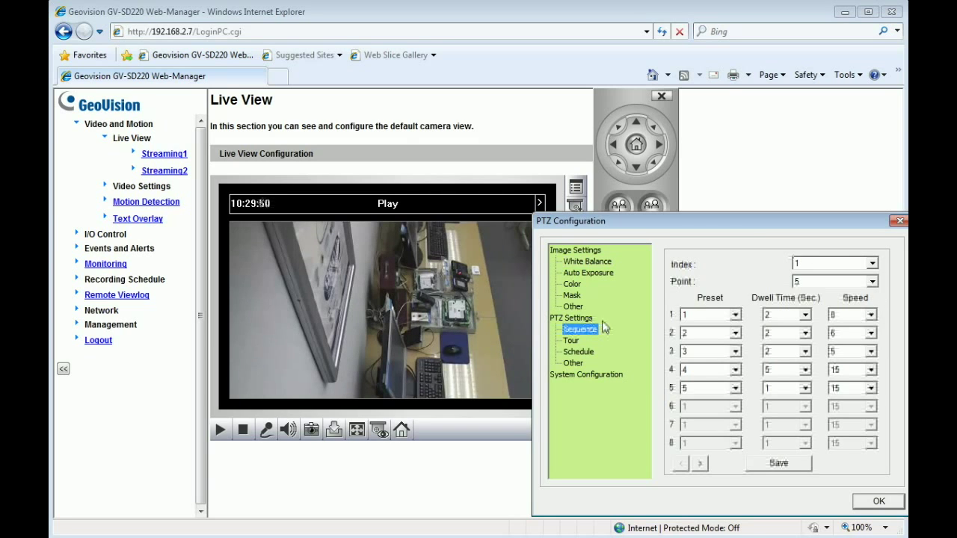
Set the dwell time of sequence points 1, 2 and 3 to 3 seconds
{"action": "left_click_drag", "start_coordinate": [732, 226], "coordinate": [719, 217]}
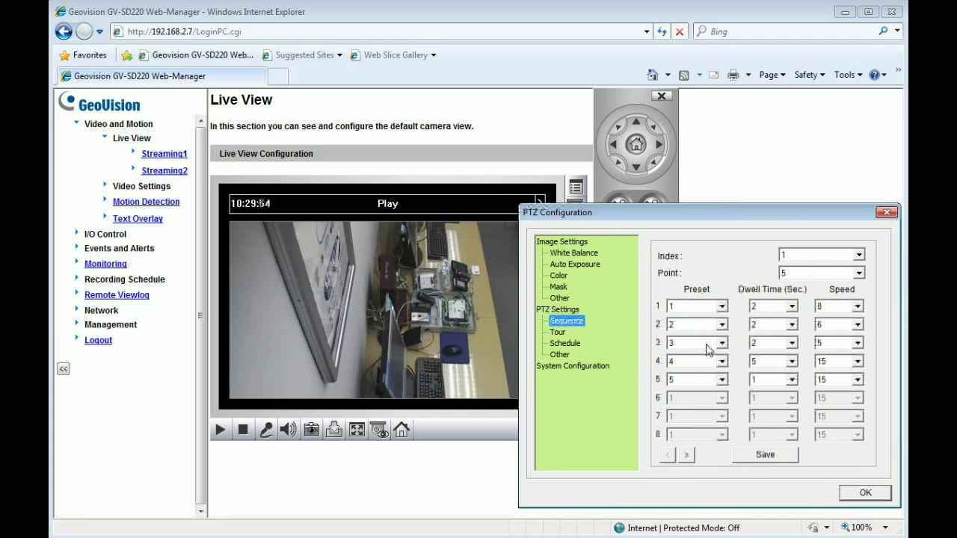
{"action": "left_click", "coordinate": [720, 306]}
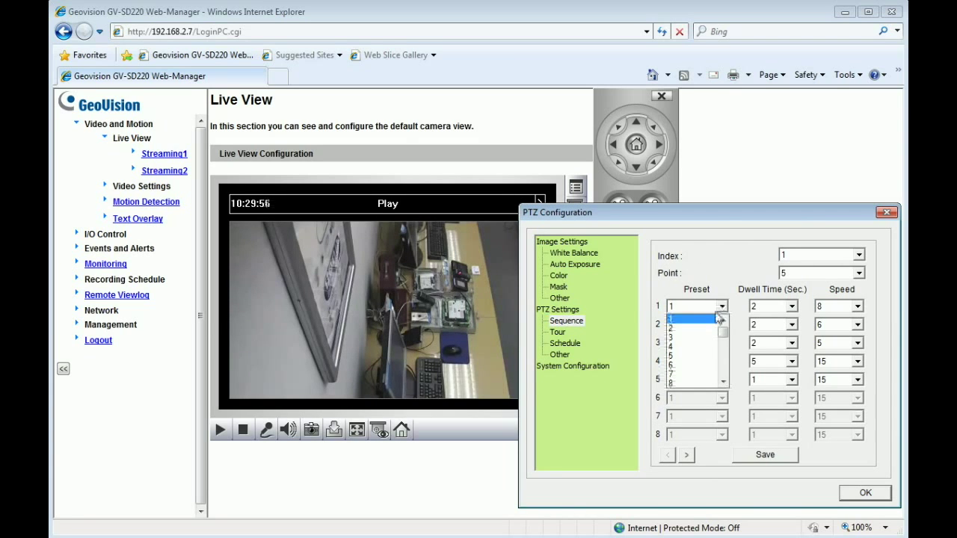
{"action": "left_click", "coordinate": [723, 307]}
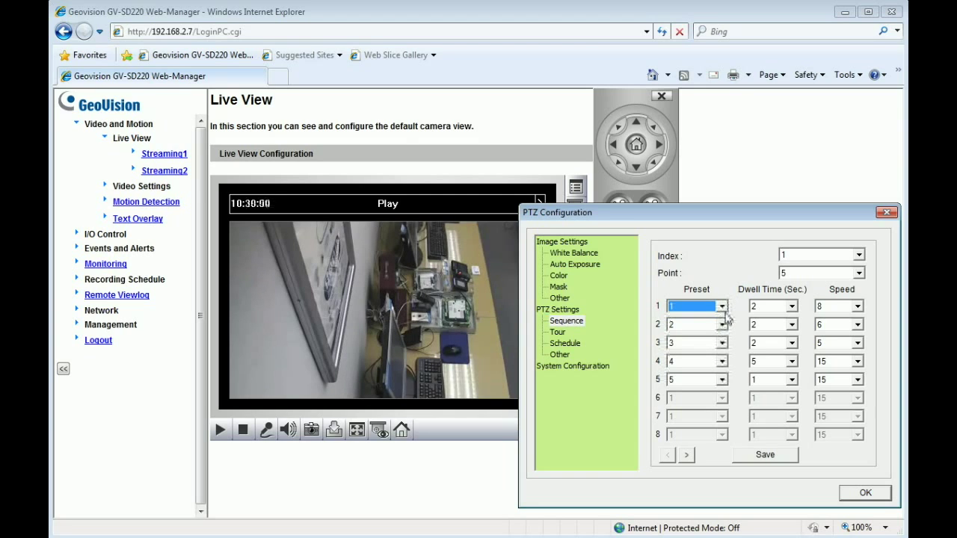
{"action": "left_click", "coordinate": [723, 307]}
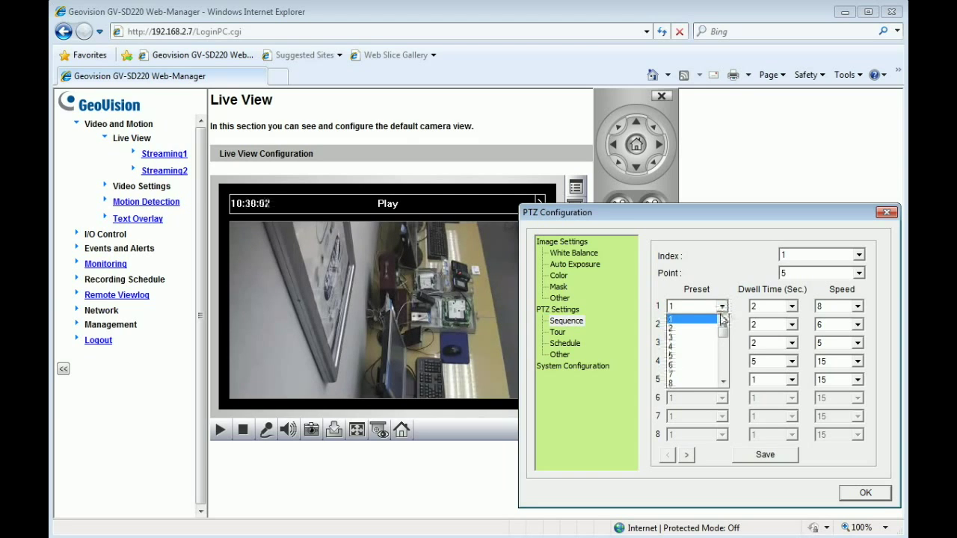
{"action": "left_click", "coordinate": [754, 289]}
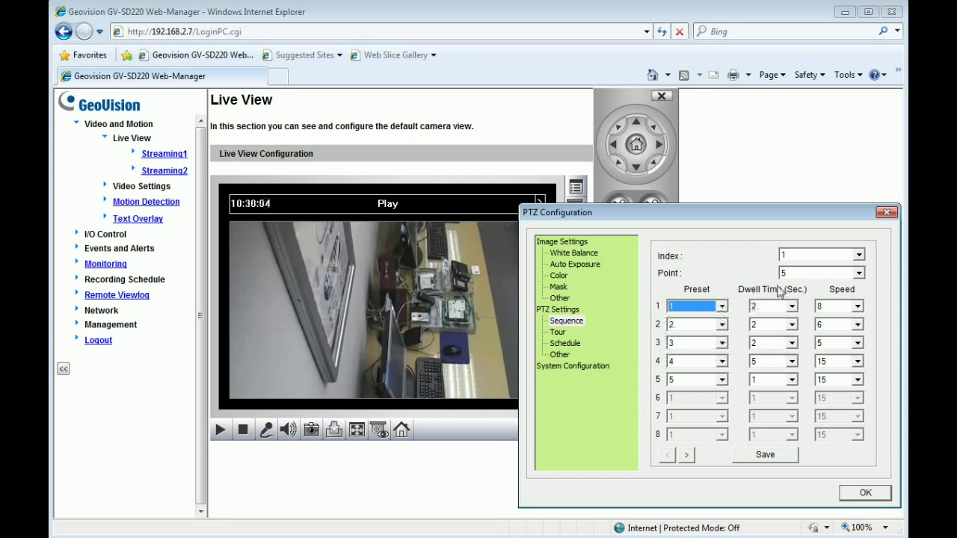
{"action": "left_click", "coordinate": [793, 306]}
{"action": "left_click", "coordinate": [775, 329]}
{"action": "left_click", "coordinate": [793, 325]}
{"action": "left_click", "coordinate": [770, 347]}
{"action": "left_click", "coordinate": [793, 342]}
{"action": "left_click", "coordinate": [771, 365]}
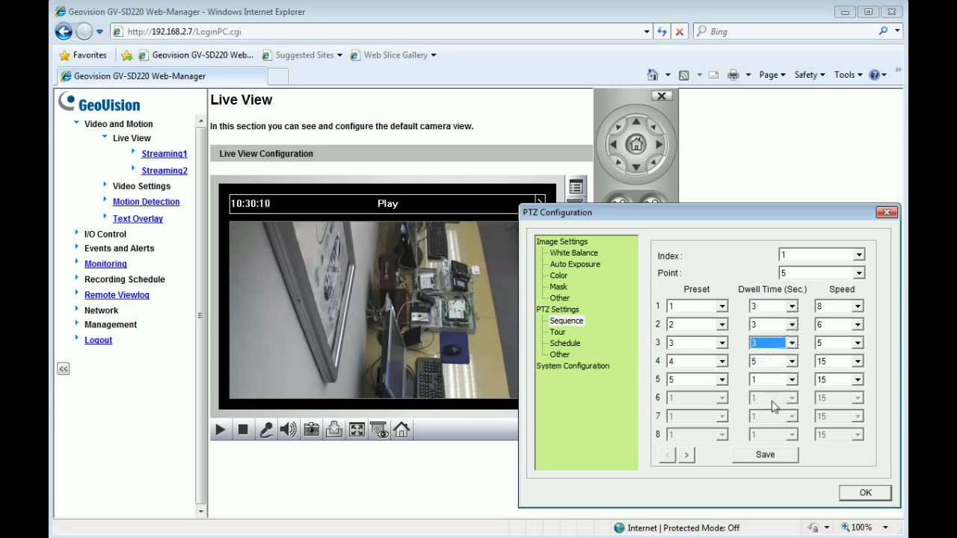
Save the sequence to the camera and close the PTZ Configuration and setup dialogs
{"action": "left_click", "coordinate": [765, 456]}
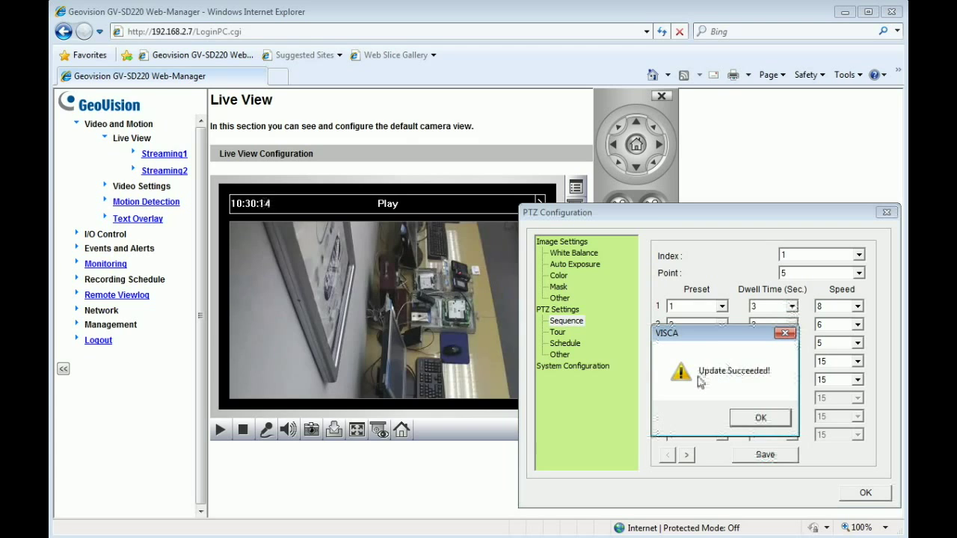
{"action": "left_click", "coordinate": [782, 417]}
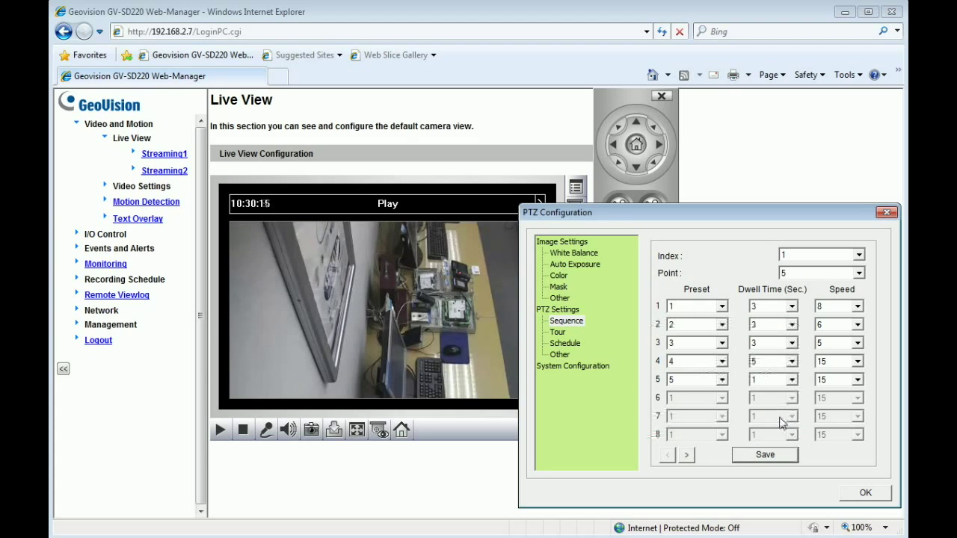
{"action": "left_click", "coordinate": [865, 493]}
{"action": "left_click", "coordinate": [718, 349]}
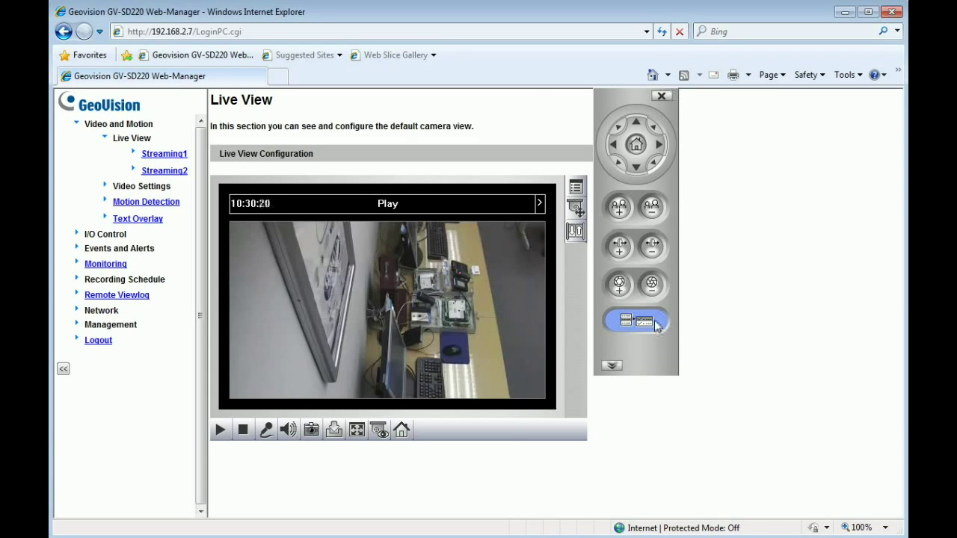
Run Go Sequence 1 from the PTZ panel's Auto Go menu
{"action": "left_click", "coordinate": [654, 323]}
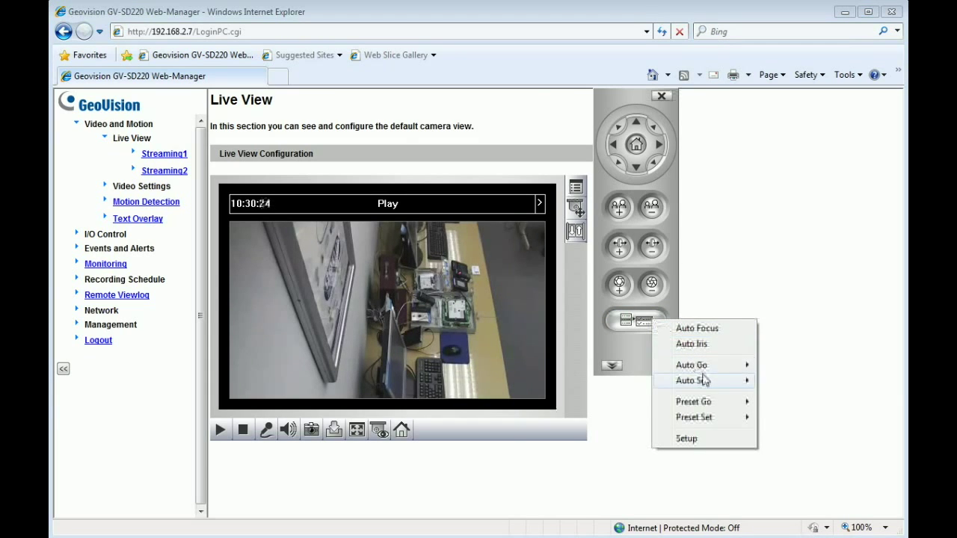
{"action": "mouse_move", "coordinate": [722, 370]}
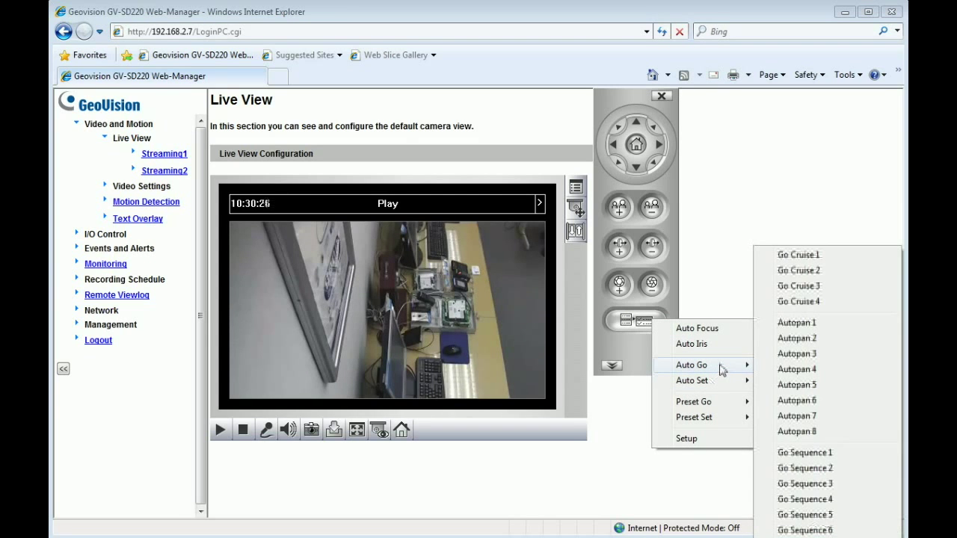
{"action": "left_click", "coordinate": [812, 459]}
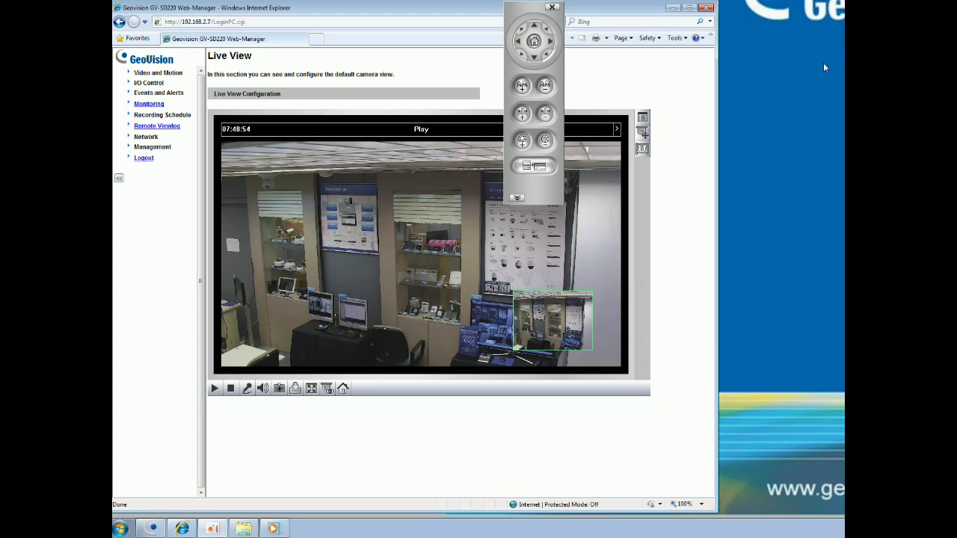
Start recording the Cruise 1 path via Auto Set > Set Cruise 1
{"action": "left_click", "coordinate": [535, 167]}
{"action": "mouse_move", "coordinate": [572, 214]}
{"action": "left_click", "coordinate": [644, 215]}
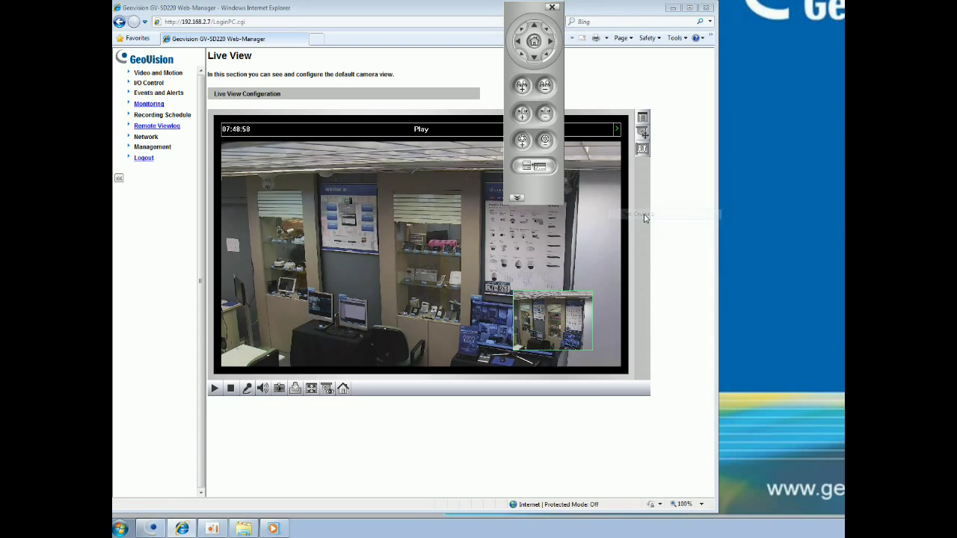
Steer the camera through pans, an upward tilt and zoom in/out around showroom and office
{"action": "left_click", "coordinate": [549, 45]}
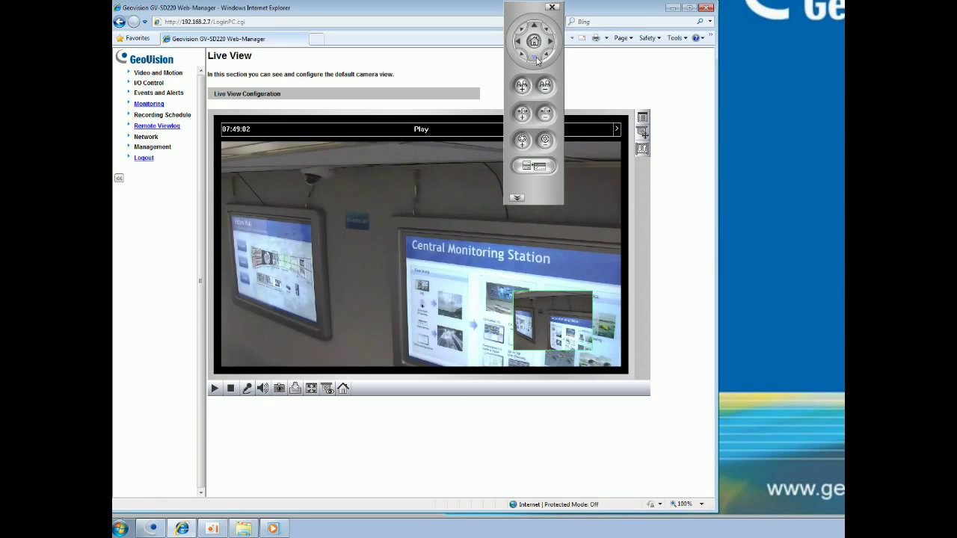
{"action": "left_click", "coordinate": [529, 42]}
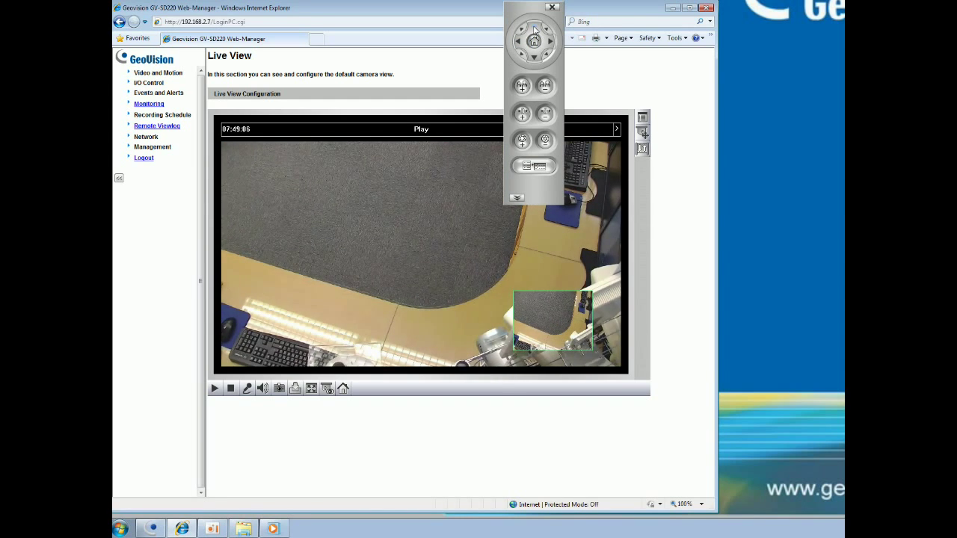
{"action": "left_click", "coordinate": [534, 28]}
{"action": "left_click", "coordinate": [524, 86]}
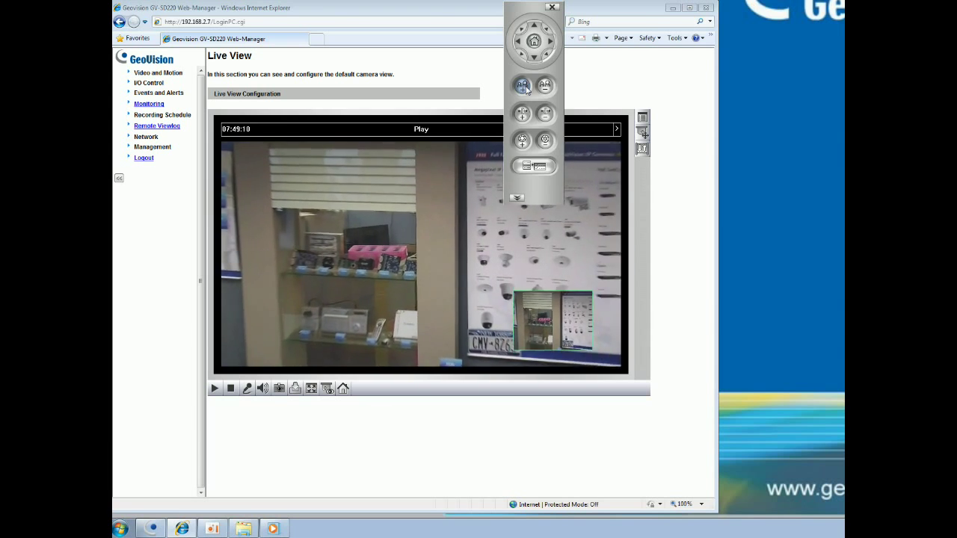
{"action": "left_click", "coordinate": [546, 86]}
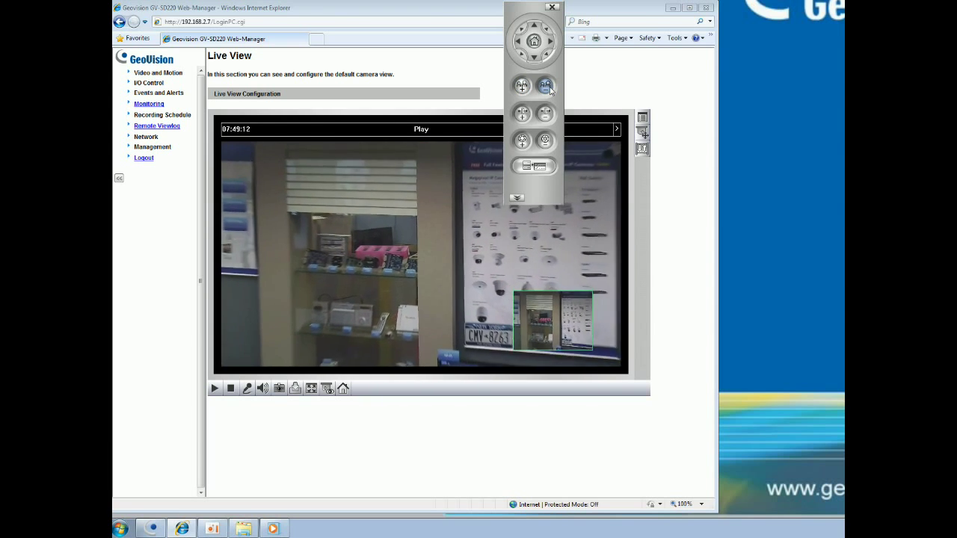
{"action": "left_click", "coordinate": [522, 45]}
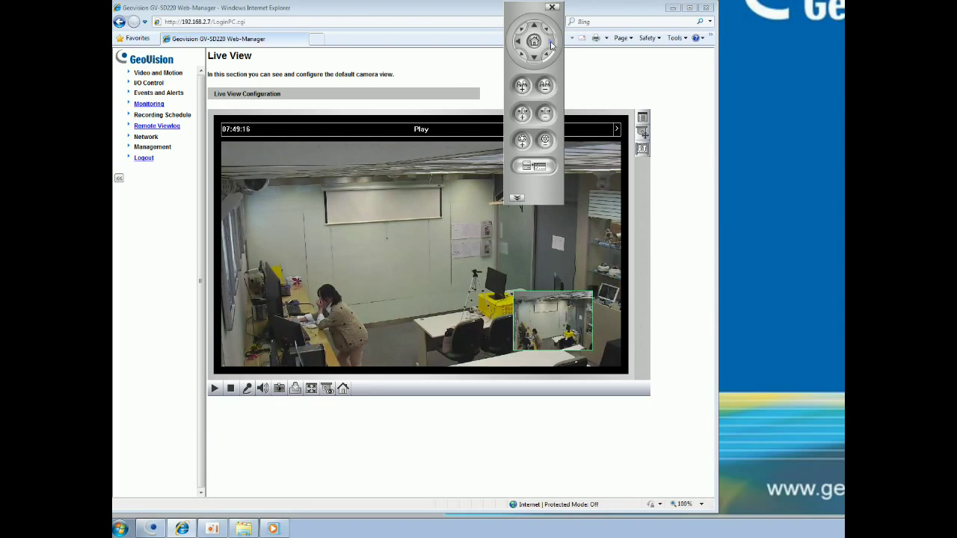
{"action": "left_click", "coordinate": [551, 45]}
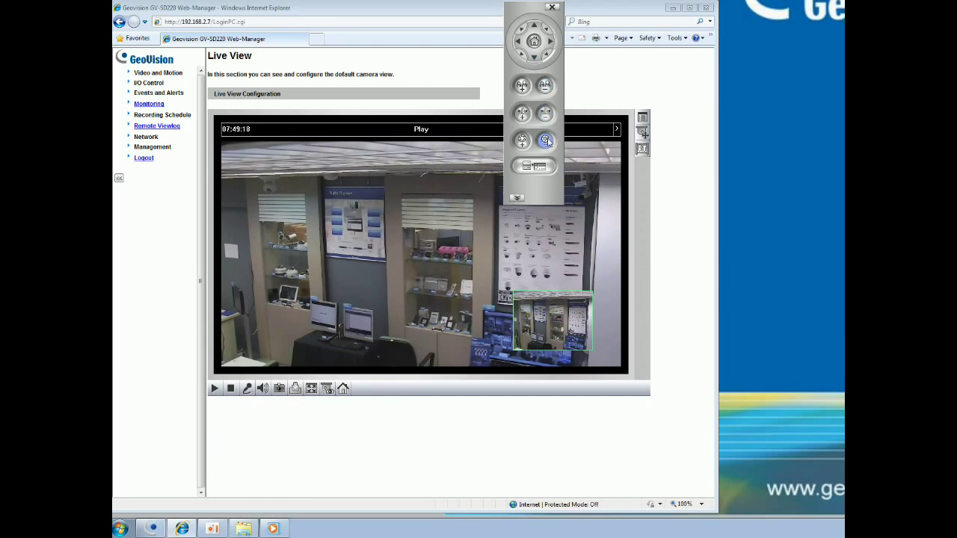
{"action": "left_click", "coordinate": [540, 166]}
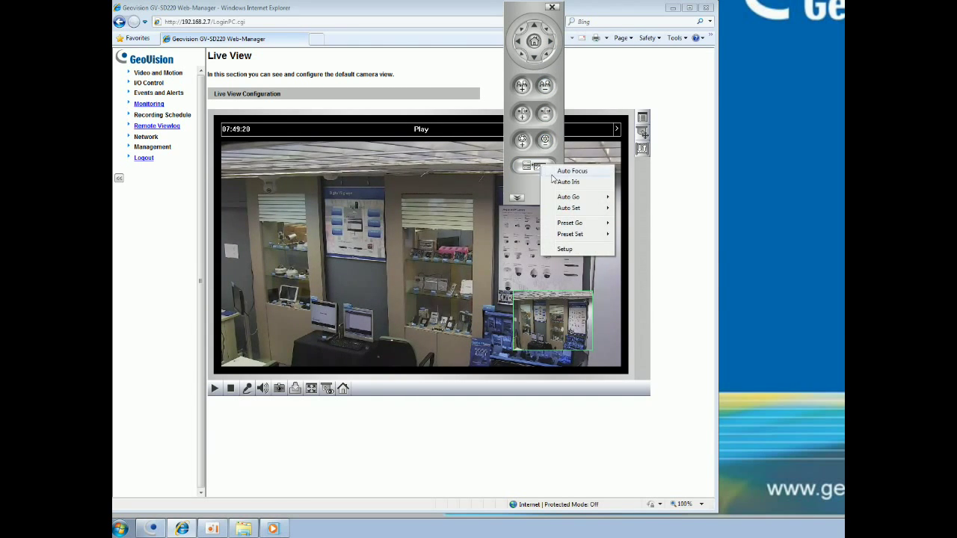
End the Cruise 1 recording and bring up the Auto Go function list
{"action": "mouse_move", "coordinate": [596, 211]}
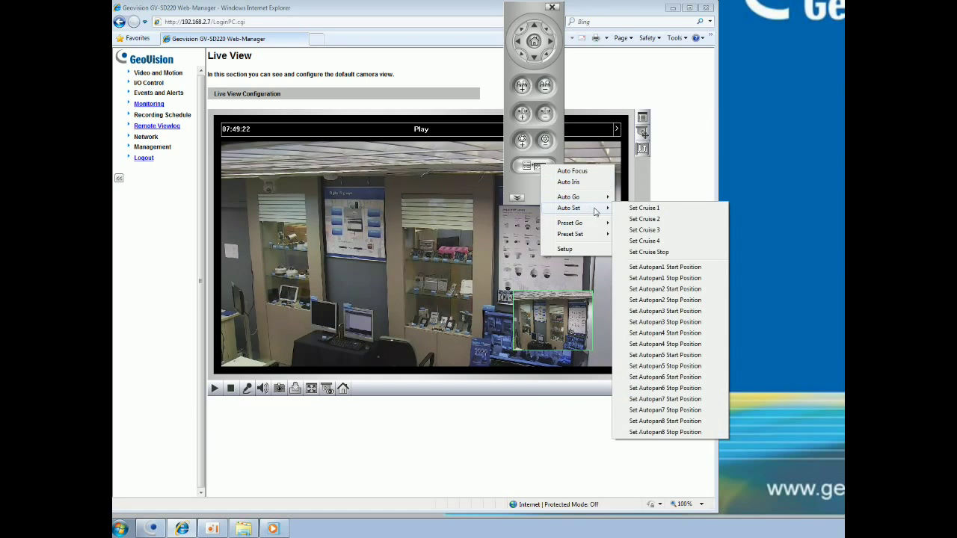
{"action": "left_click", "coordinate": [648, 253]}
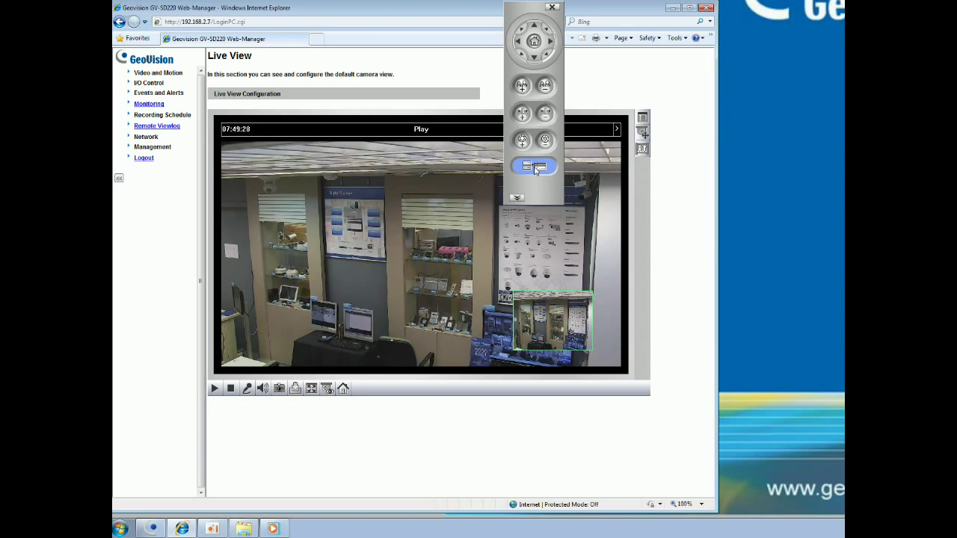
{"action": "left_click", "coordinate": [536, 170]}
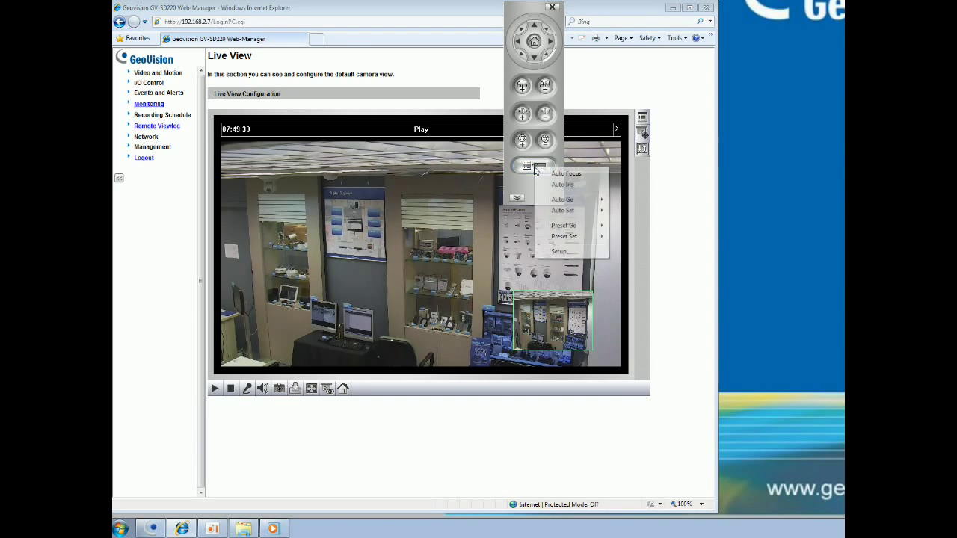
{"action": "mouse_move", "coordinate": [577, 203]}
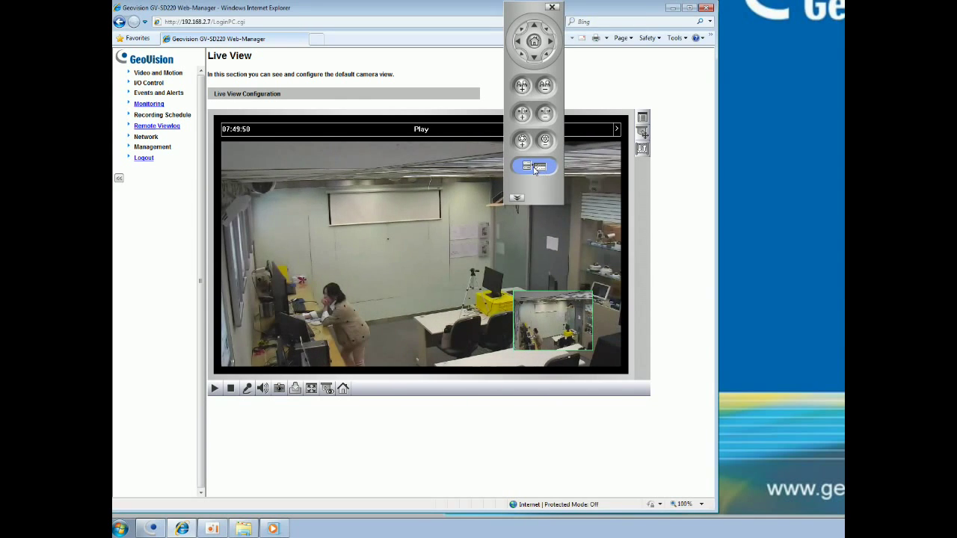
{"action": "left_click", "coordinate": [535, 167]}
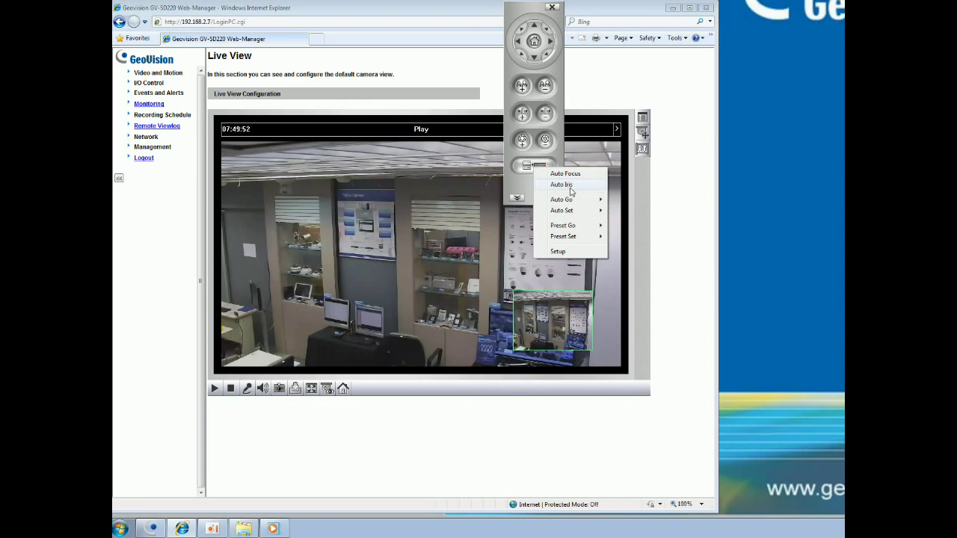
{"action": "mouse_move", "coordinate": [583, 201]}
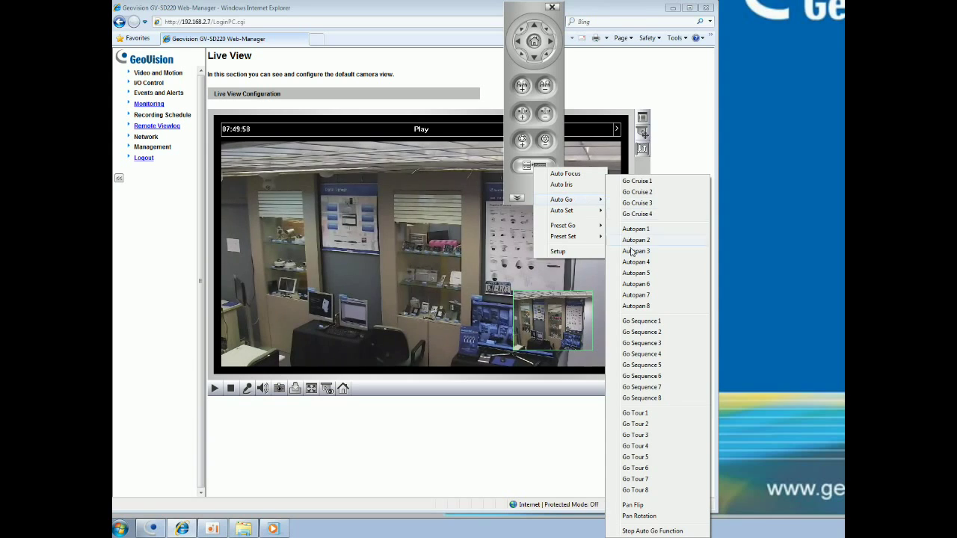
{"action": "left_click", "coordinate": [645, 531]}
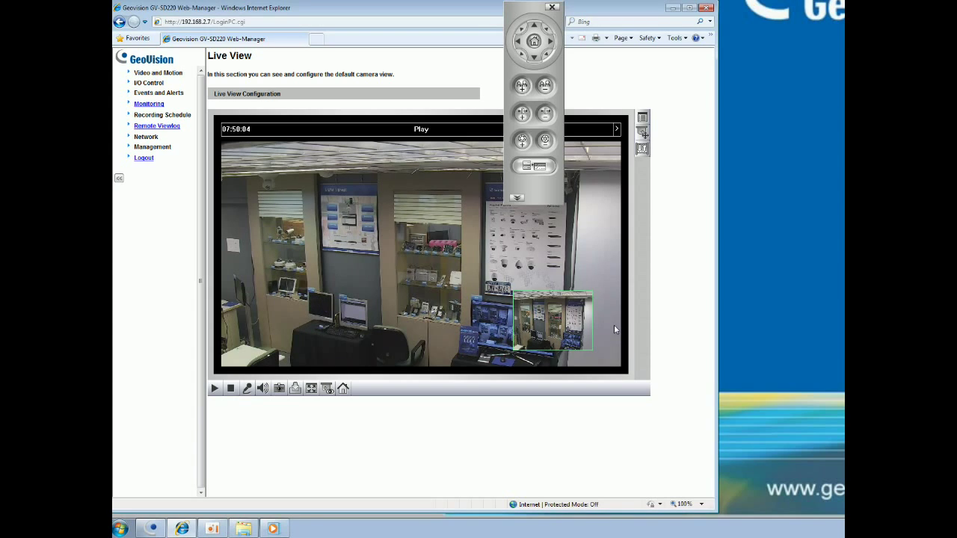
{"action": "left_click", "coordinate": [543, 168]}
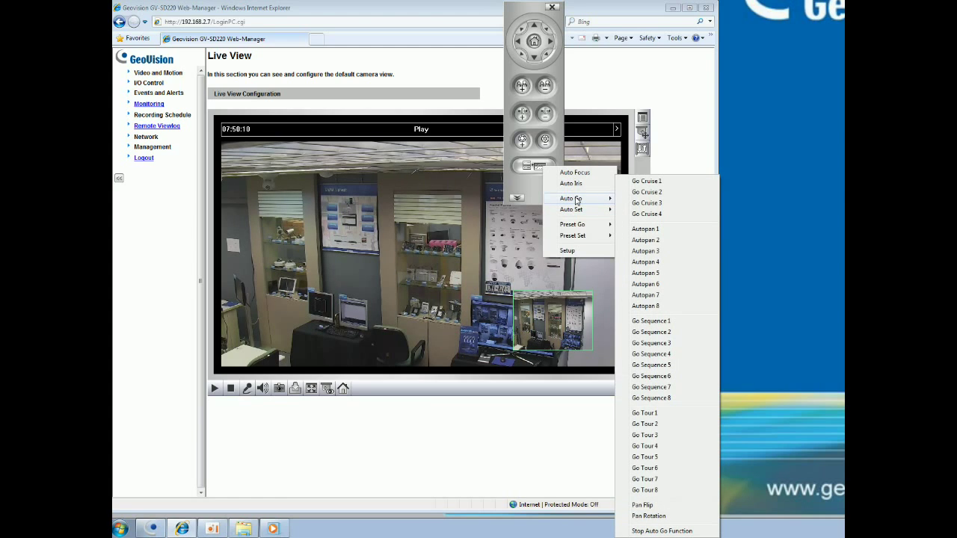
{"action": "left_click", "coordinate": [673, 138]}
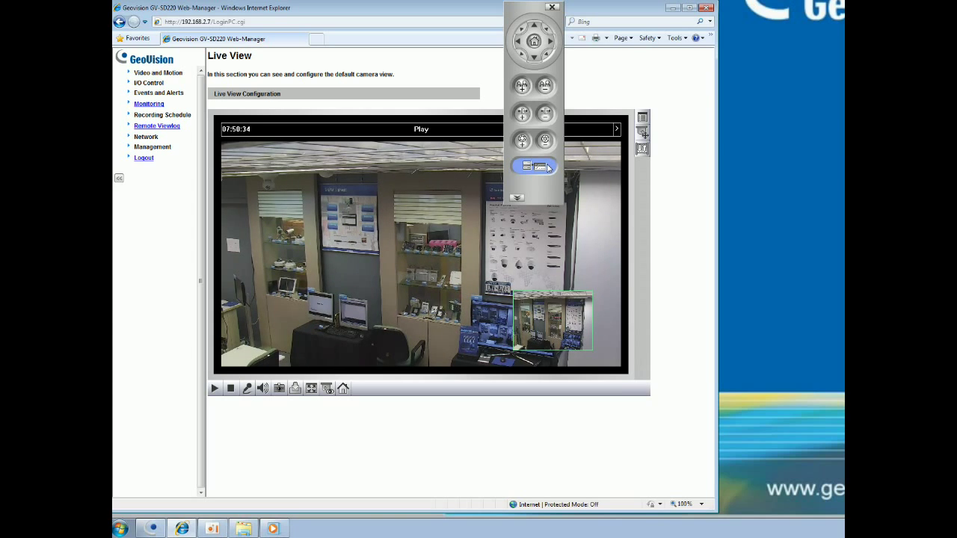
Save the showroom view as the Autopan 1 start position
{"action": "left_click", "coordinate": [540, 166]}
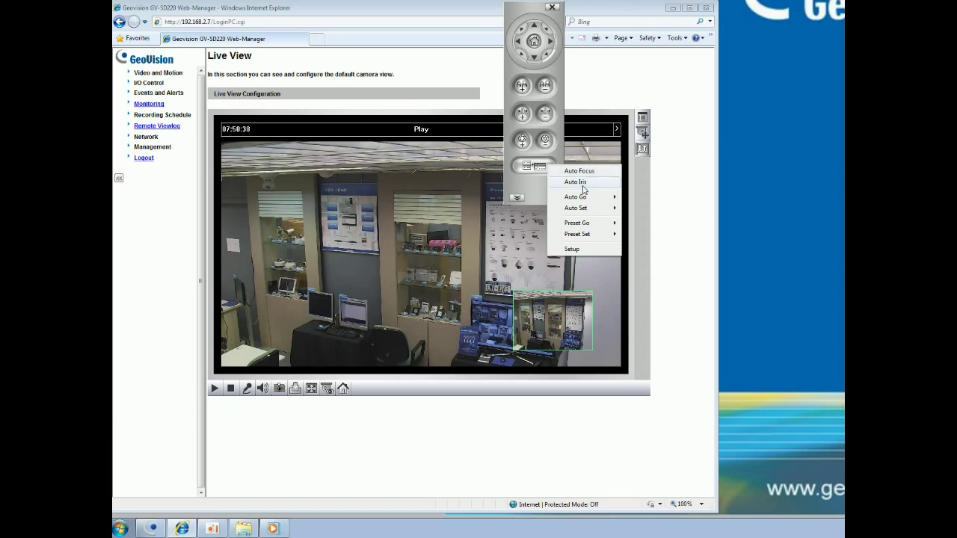
{"action": "mouse_move", "coordinate": [591, 213]}
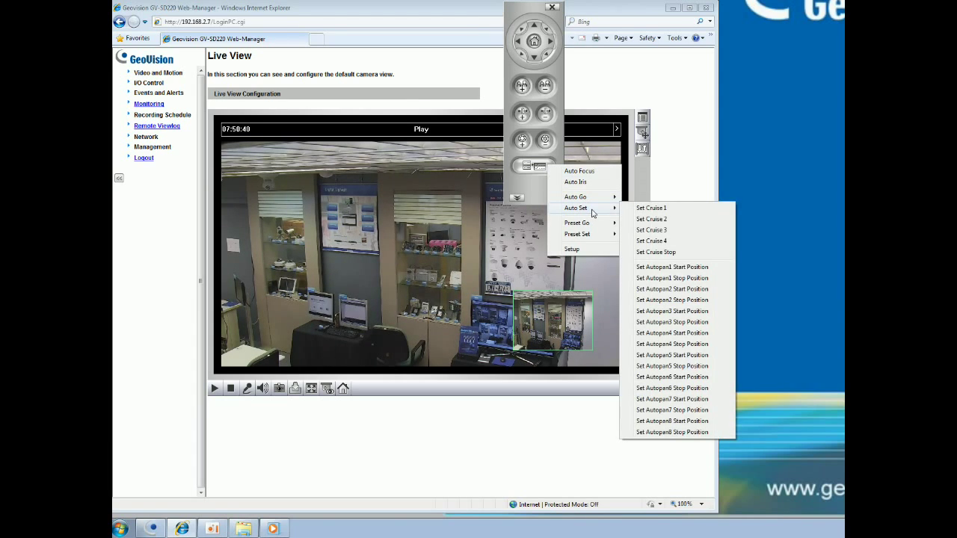
{"action": "left_click", "coordinate": [663, 270]}
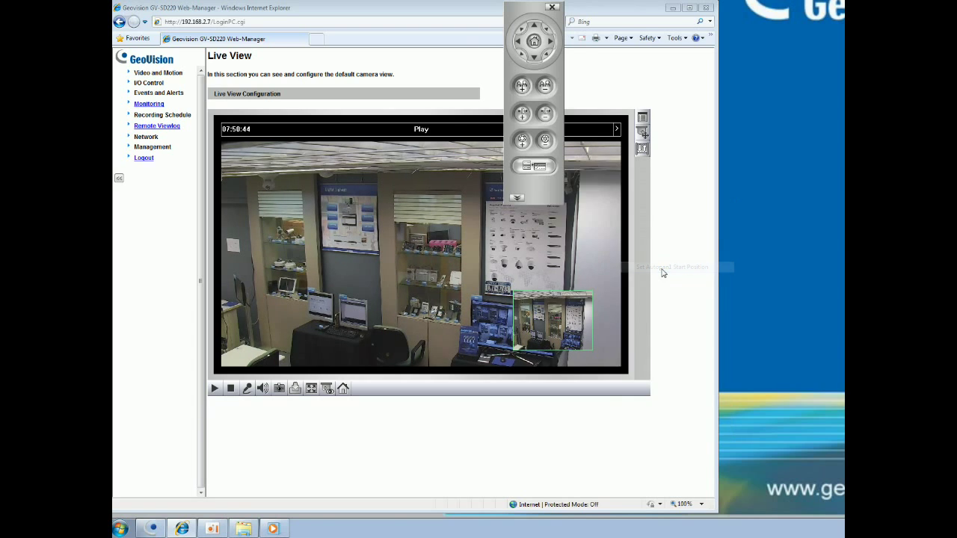
Pan the camera left until it settles on the classroom area
{"action": "left_click", "coordinate": [521, 43]}
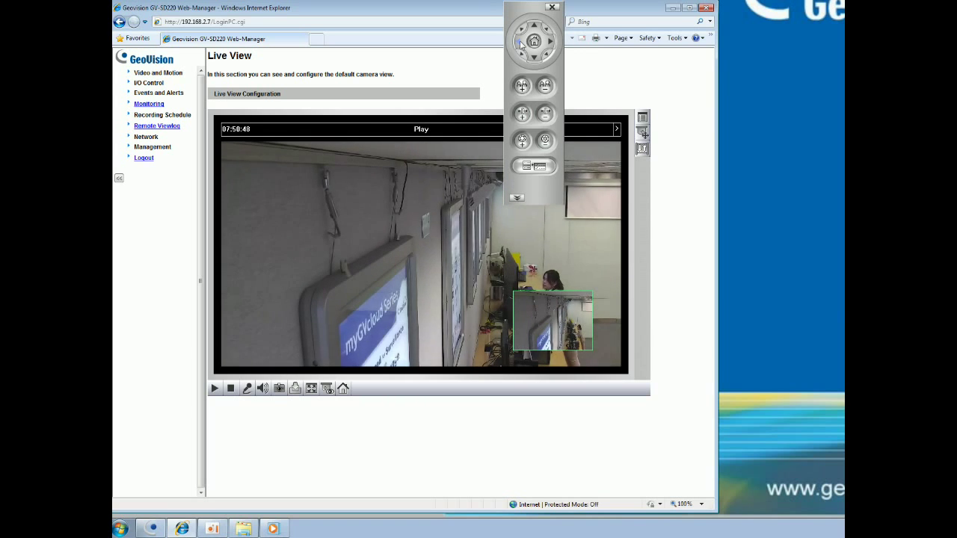
{"action": "left_click", "coordinate": [521, 43]}
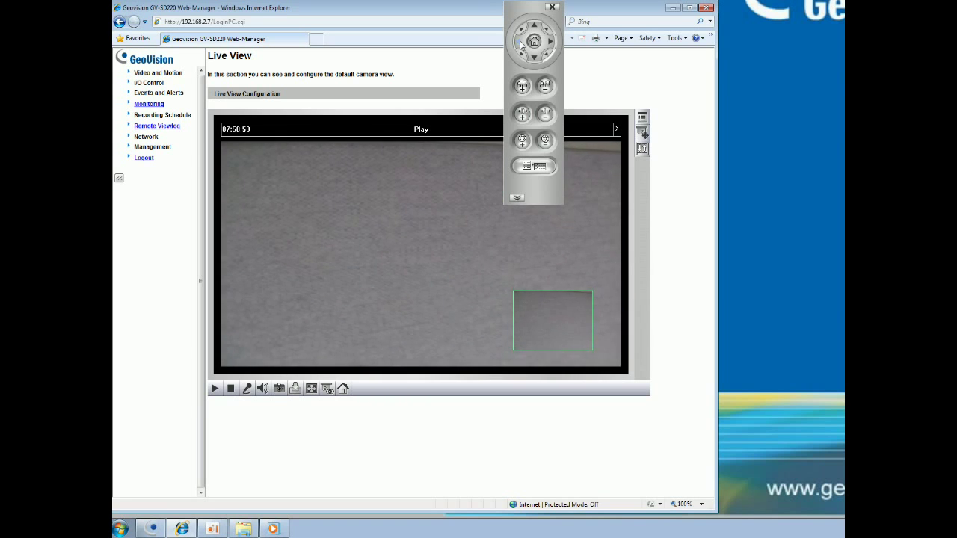
{"action": "left_click", "coordinate": [522, 43]}
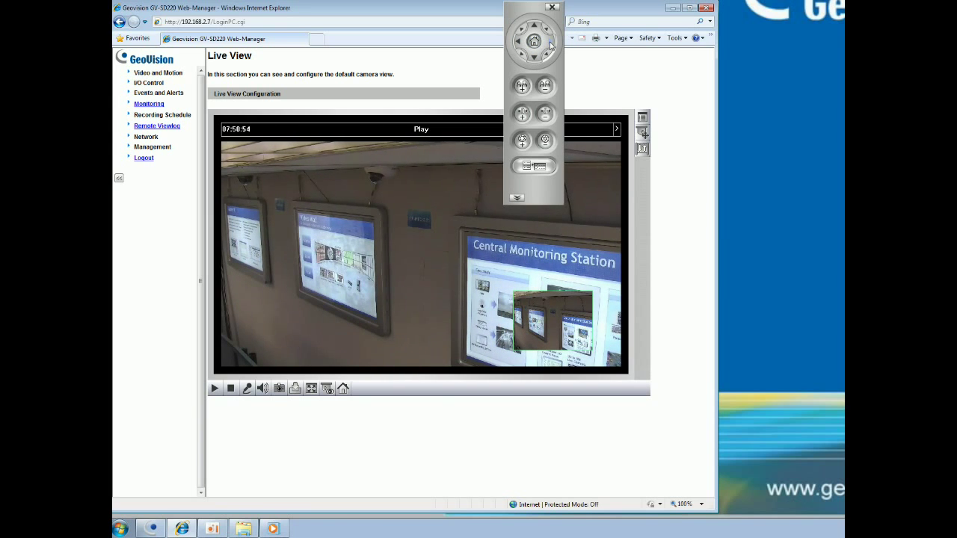
{"action": "left_click", "coordinate": [551, 45]}
{"action": "left_click", "coordinate": [523, 45]}
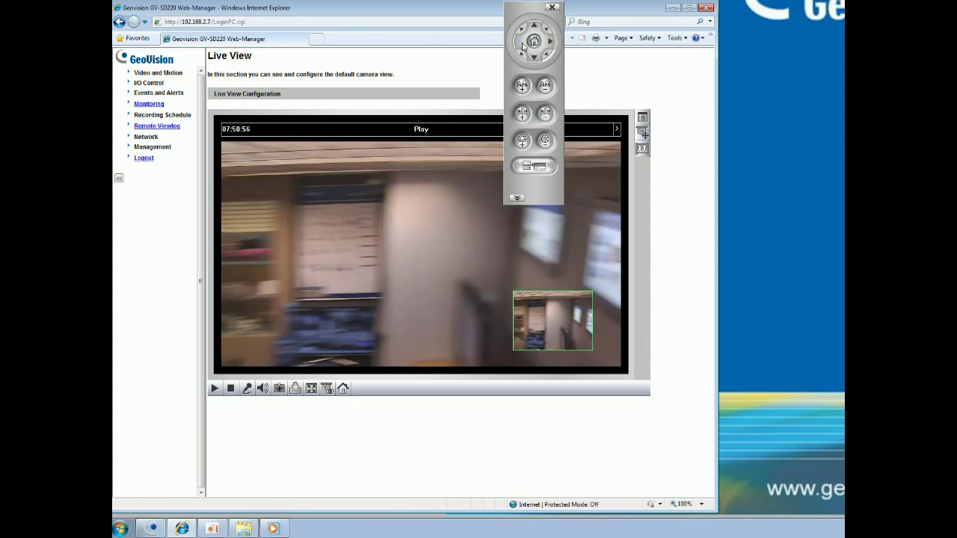
Save the classroom view as the Autopan 1 stop position
{"action": "left_click", "coordinate": [537, 170]}
{"action": "mouse_move", "coordinate": [590, 211]}
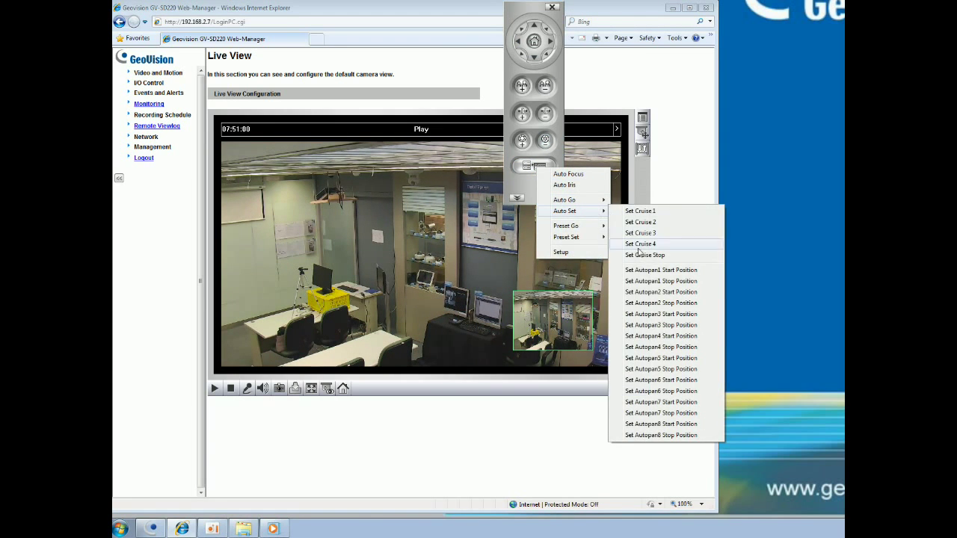
{"action": "left_click", "coordinate": [650, 283]}
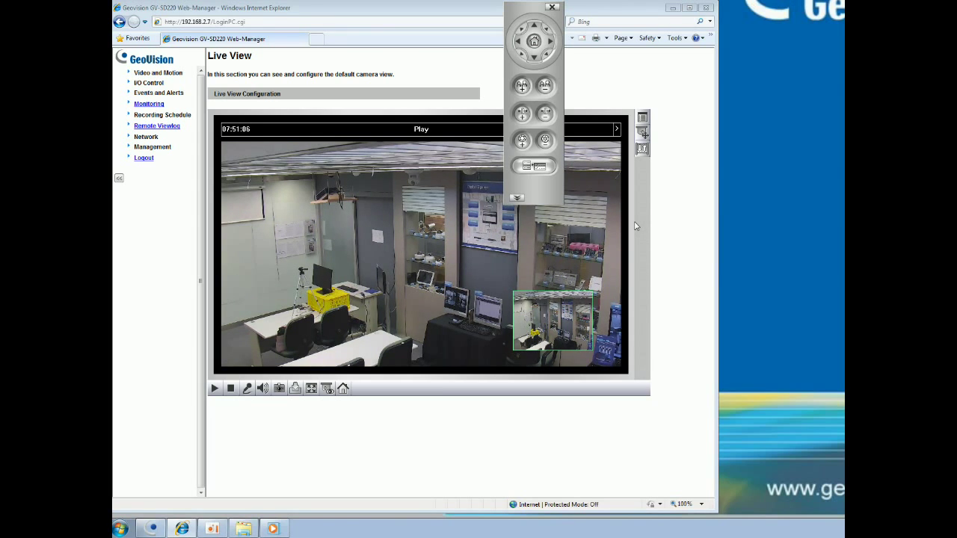
Start Autopan 1 from the Auto Go menu
{"action": "left_click", "coordinate": [533, 166]}
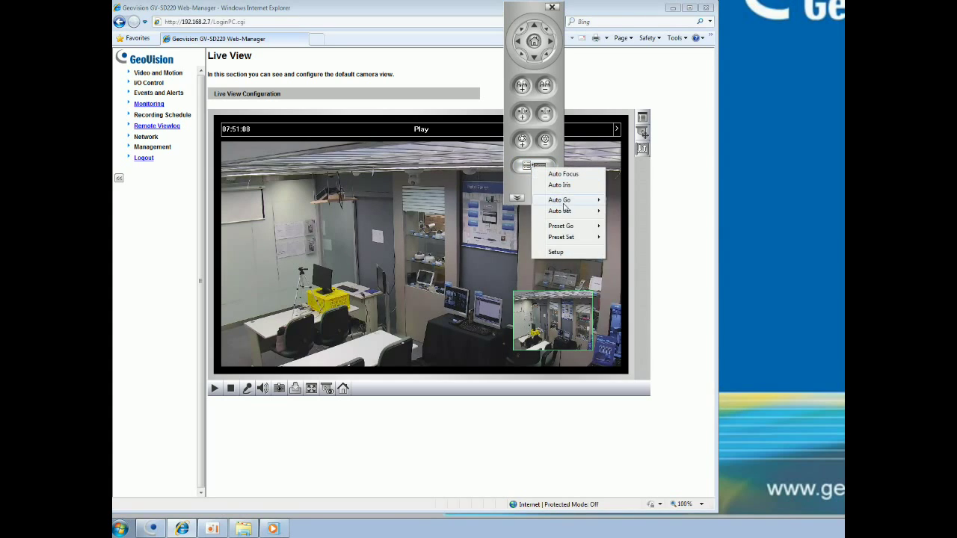
{"action": "mouse_move", "coordinate": [575, 204]}
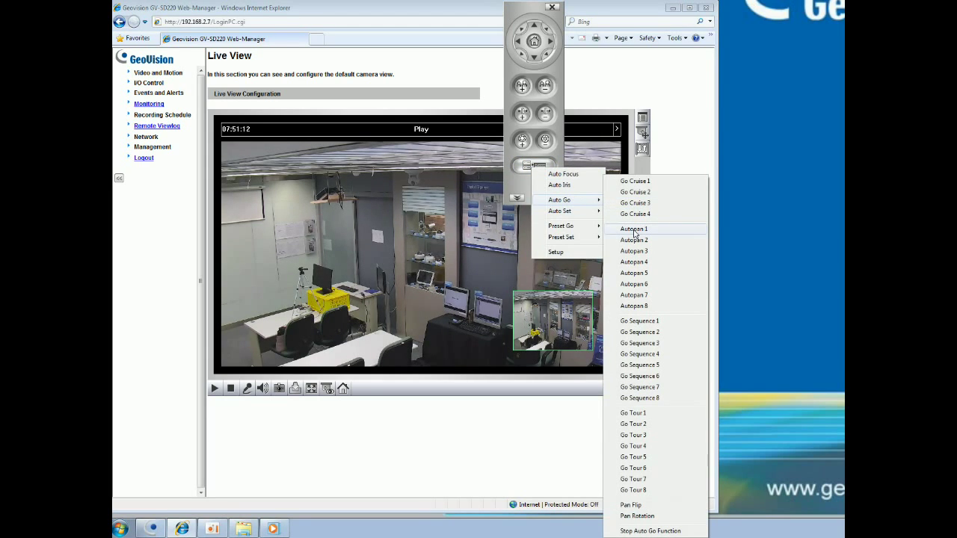
{"action": "left_click", "coordinate": [634, 233]}
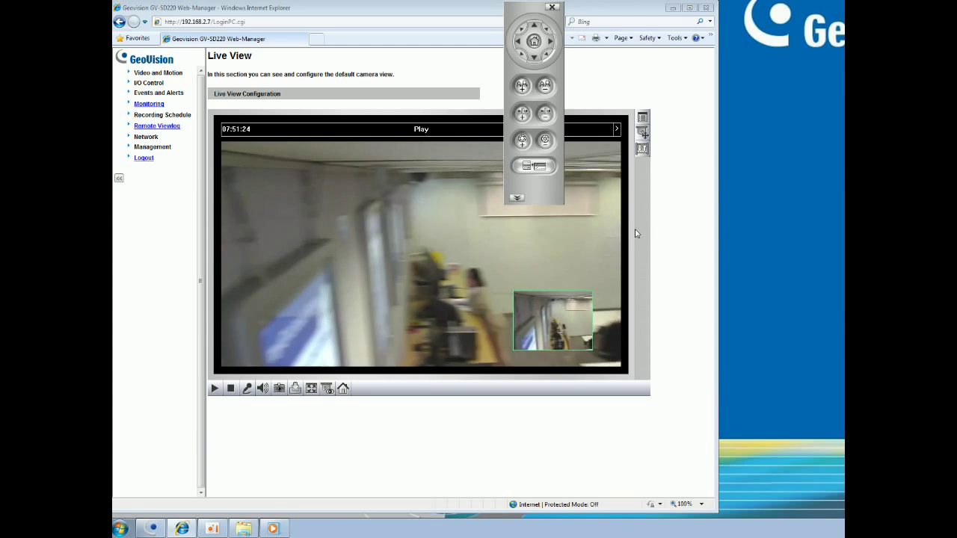
Choose Stop Auto Go Function to halt the Autopan 1 sweep
{"action": "left_click", "coordinate": [529, 167]}
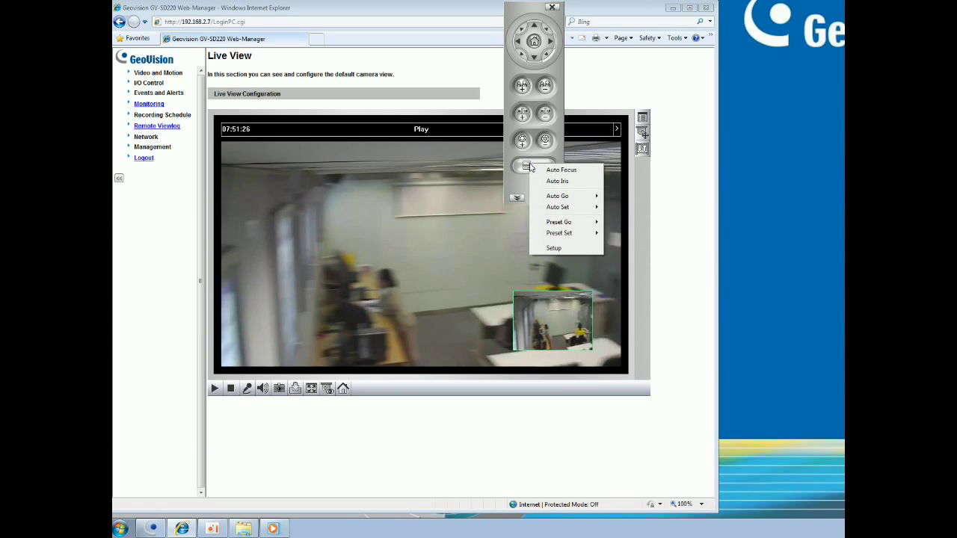
{"action": "mouse_move", "coordinate": [577, 195]}
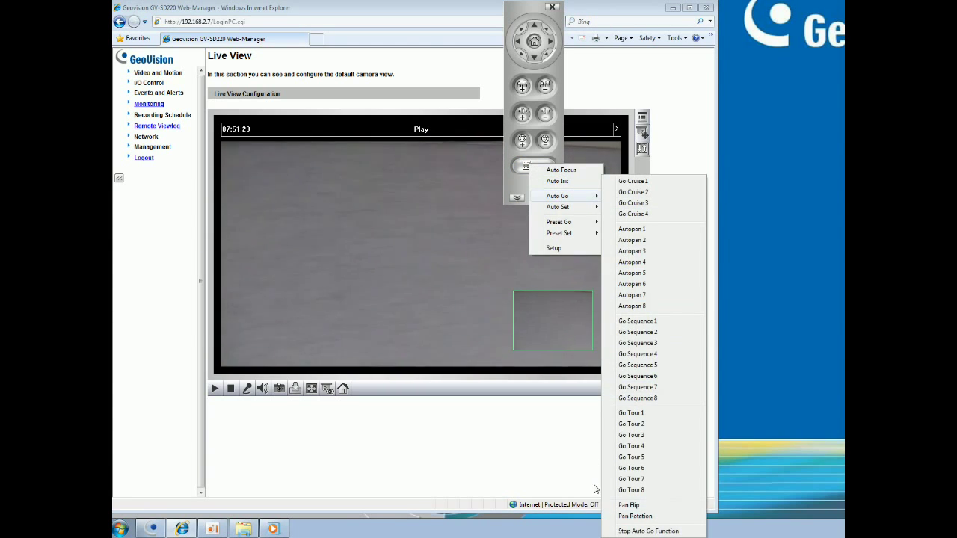
{"action": "left_click", "coordinate": [637, 531]}
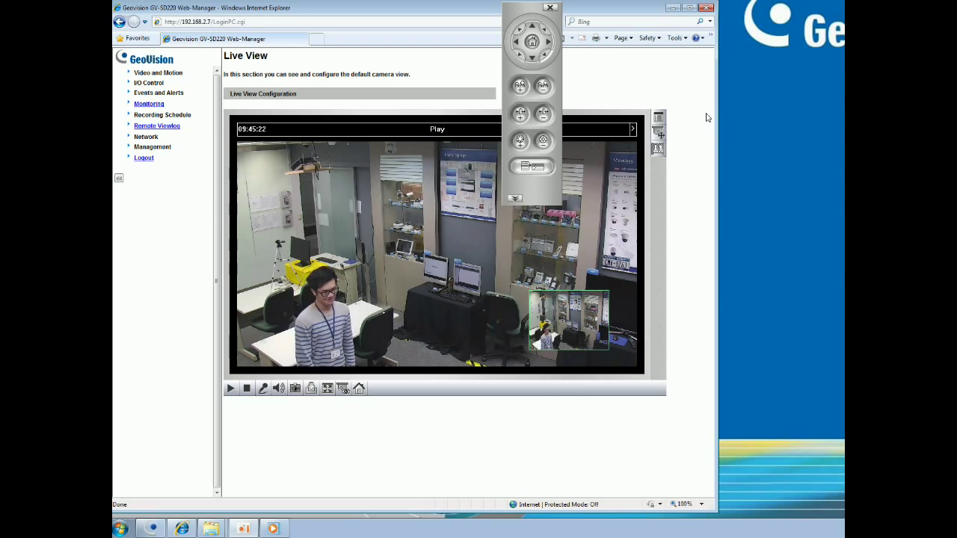
Reopen the camera's PTZ Configuration window from Option > Setup and move it higher on screen
{"action": "left_click", "coordinate": [533, 169]}
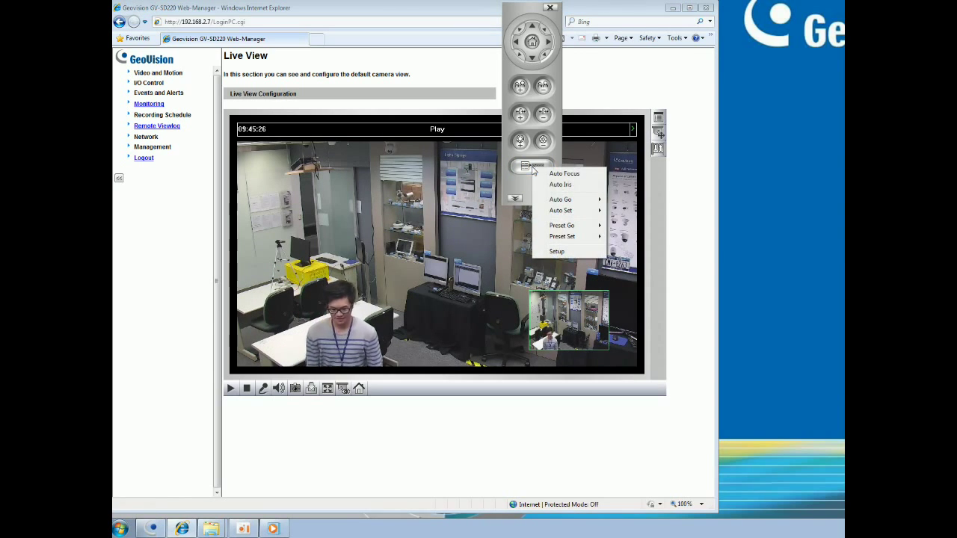
{"action": "left_click", "coordinate": [582, 252]}
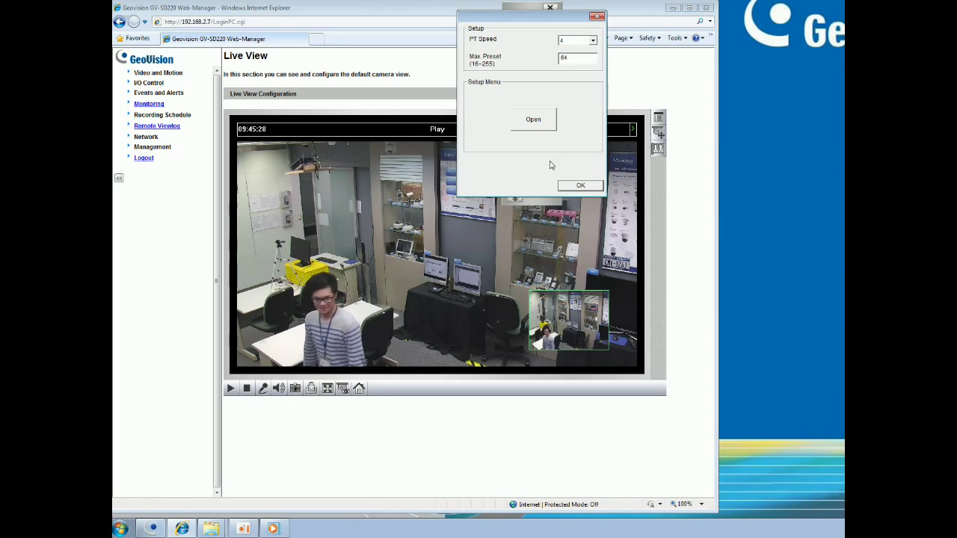
{"action": "left_click", "coordinate": [531, 121]}
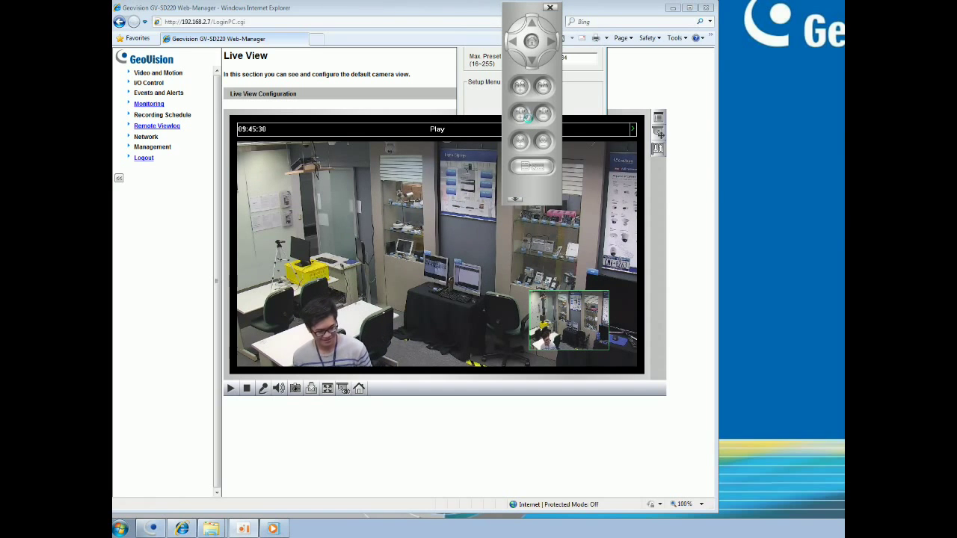
{"action": "left_click_drag", "start_coordinate": [607, 160], "coordinate": [507, 67]}
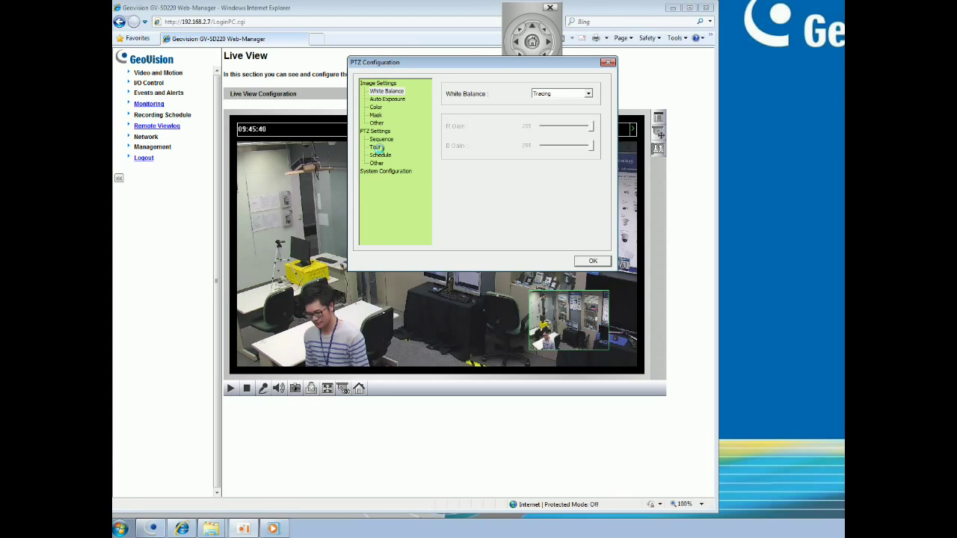
In the Tour tab, set tour steps 2–4 to Sequence, Cruise and Auto Pan, keeping index 1
{"action": "left_click", "coordinate": [376, 147]}
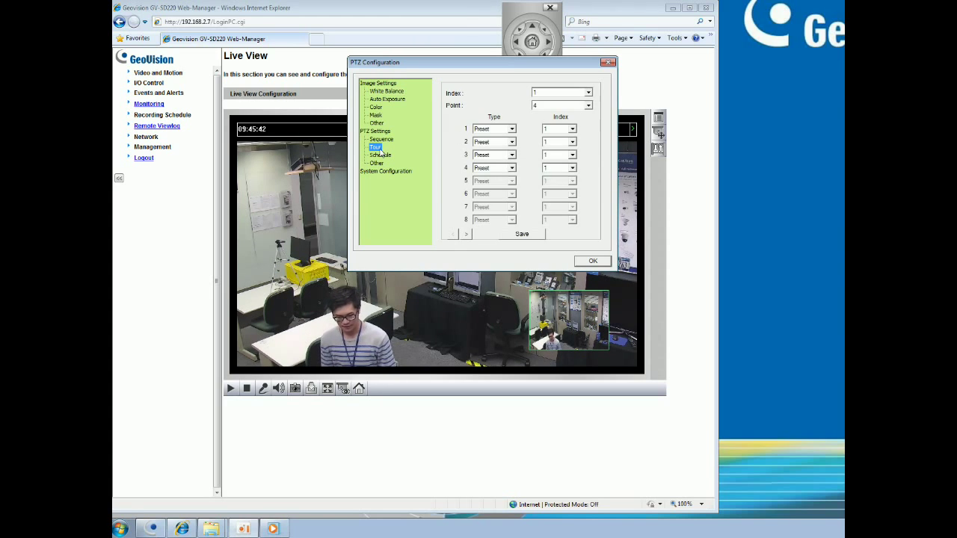
{"action": "left_click", "coordinate": [512, 143]}
{"action": "left_click", "coordinate": [499, 161]}
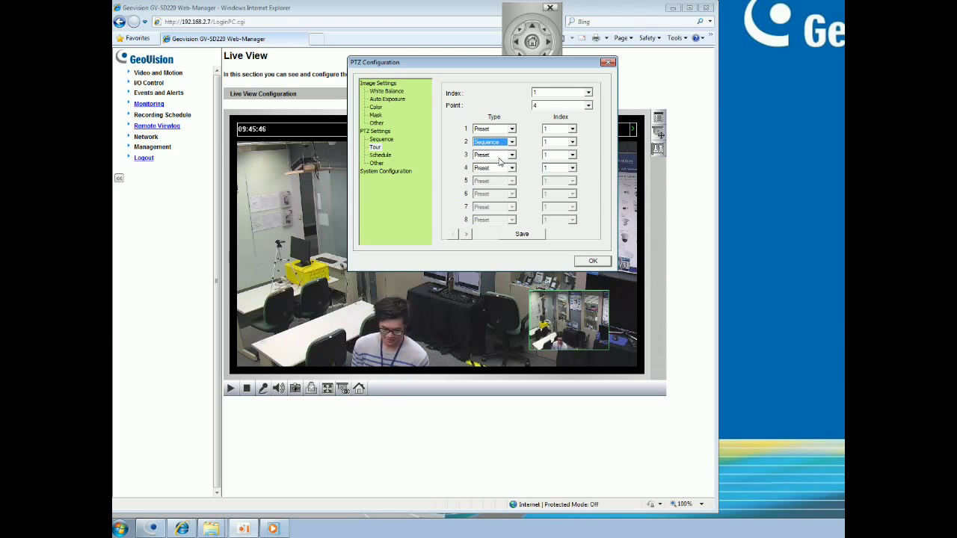
{"action": "left_click", "coordinate": [511, 155]}
{"action": "left_click", "coordinate": [492, 183]}
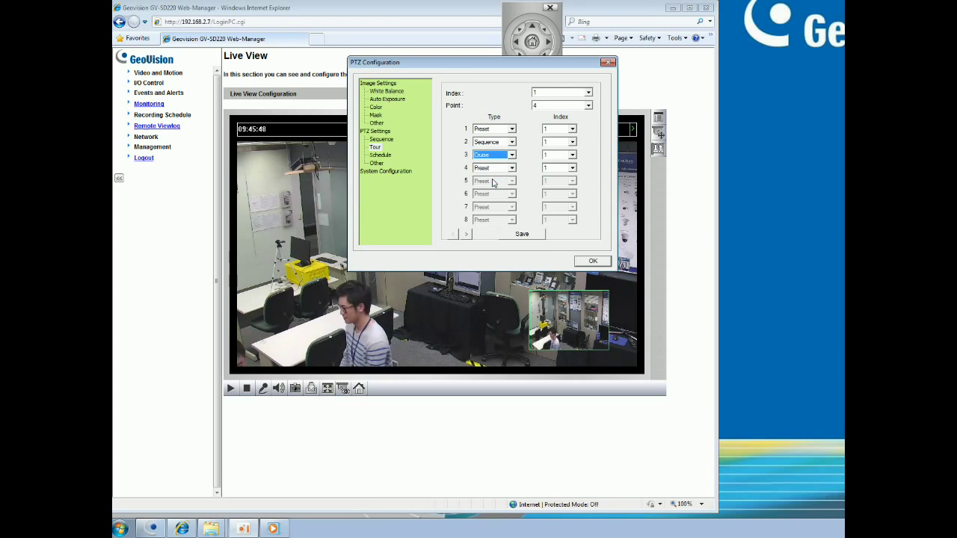
{"action": "left_click", "coordinate": [511, 168]}
{"action": "left_click", "coordinate": [500, 198]}
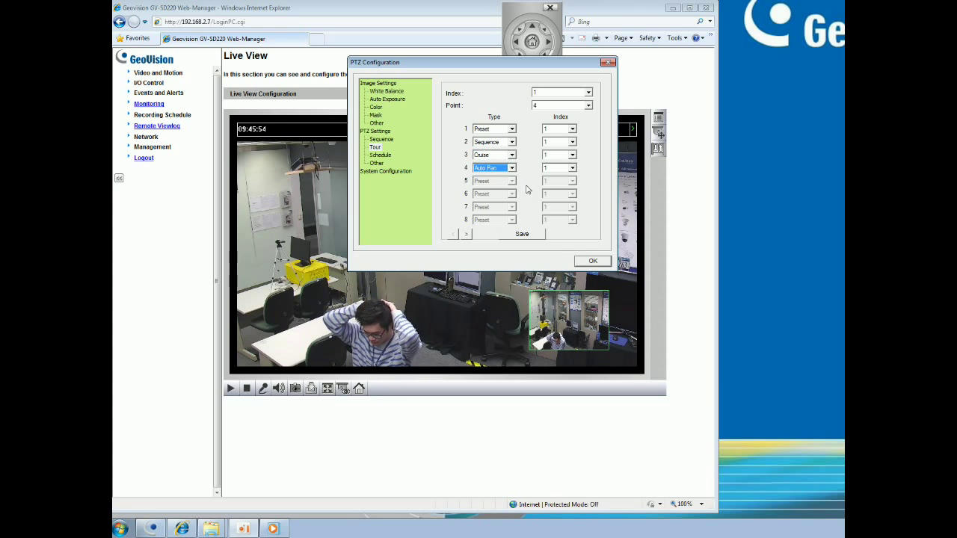
{"action": "left_click", "coordinate": [559, 143]}
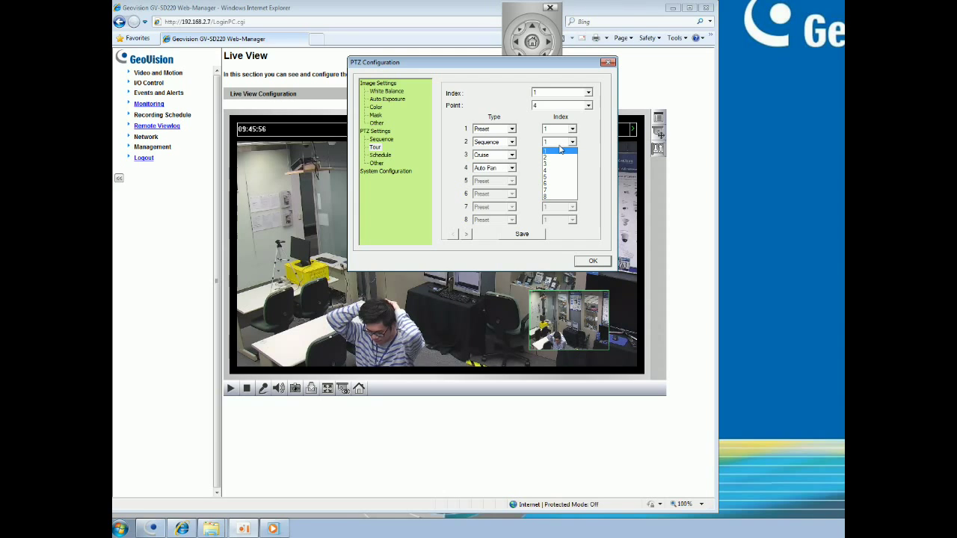
{"action": "left_click", "coordinate": [587, 152]}
Save tour 1, acknowledge the success message, and close both PTZ setup dialogs
{"action": "left_click", "coordinate": [523, 234]}
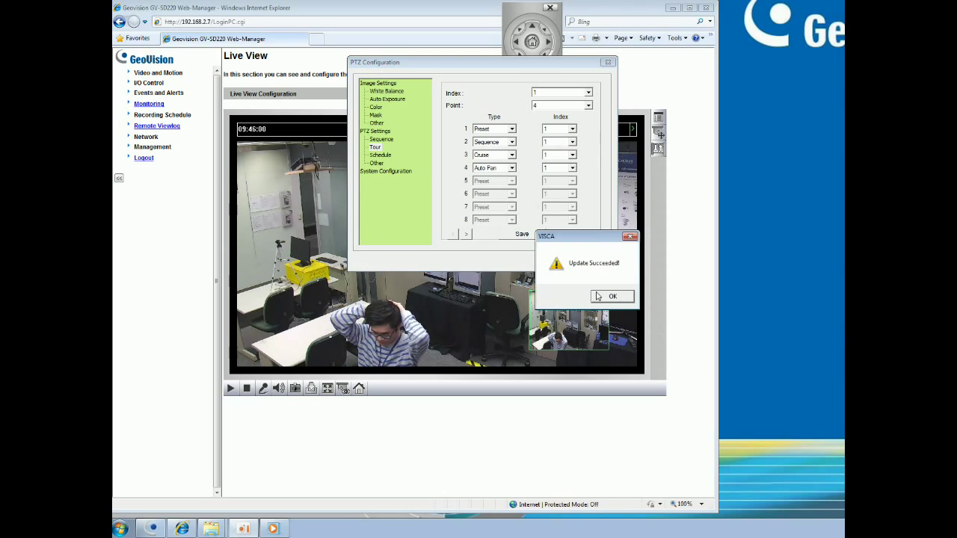
{"action": "left_click", "coordinate": [612, 298]}
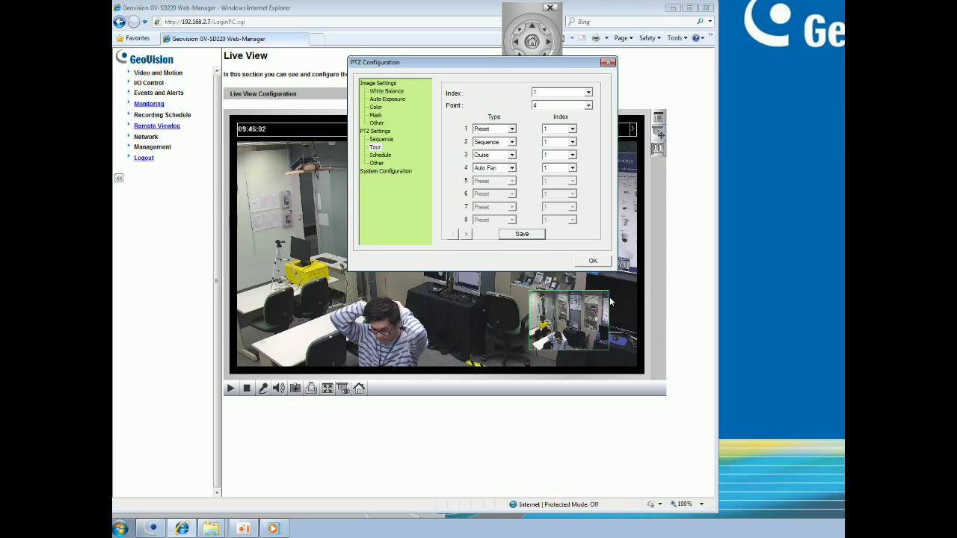
{"action": "left_click", "coordinate": [593, 263]}
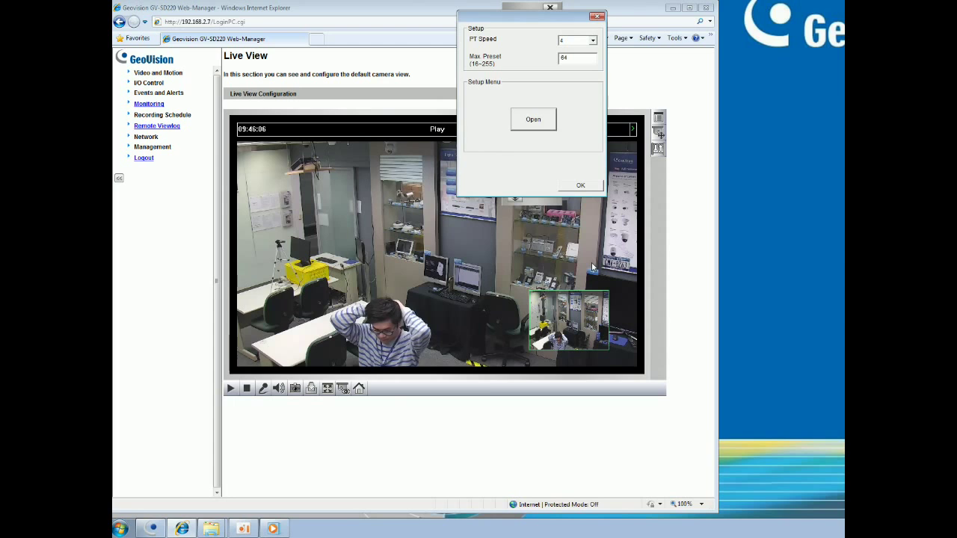
{"action": "left_click", "coordinate": [581, 185]}
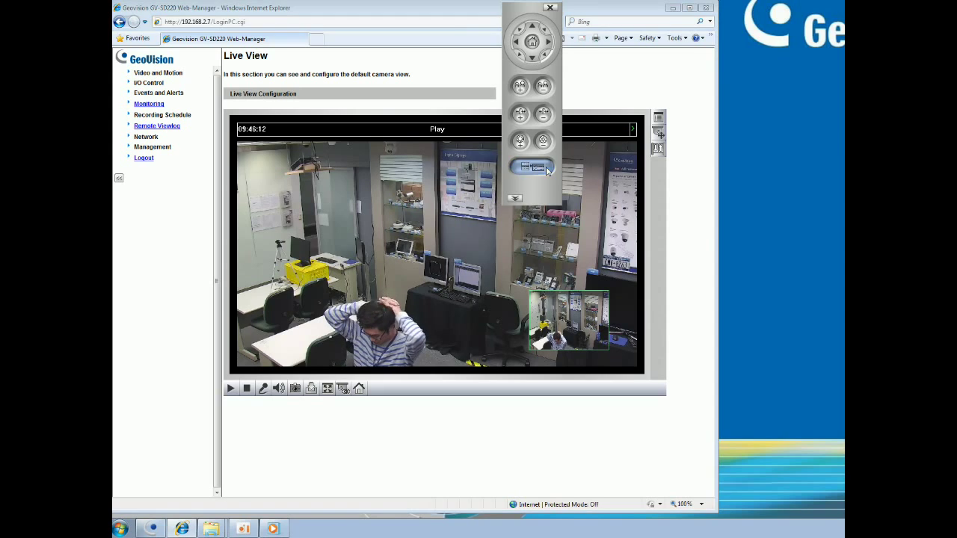
Start the camera running Go Tour 1 from the PTZ menu's Auto Go list
{"action": "left_click", "coordinate": [548, 170]}
{"action": "mouse_move", "coordinate": [591, 228]}
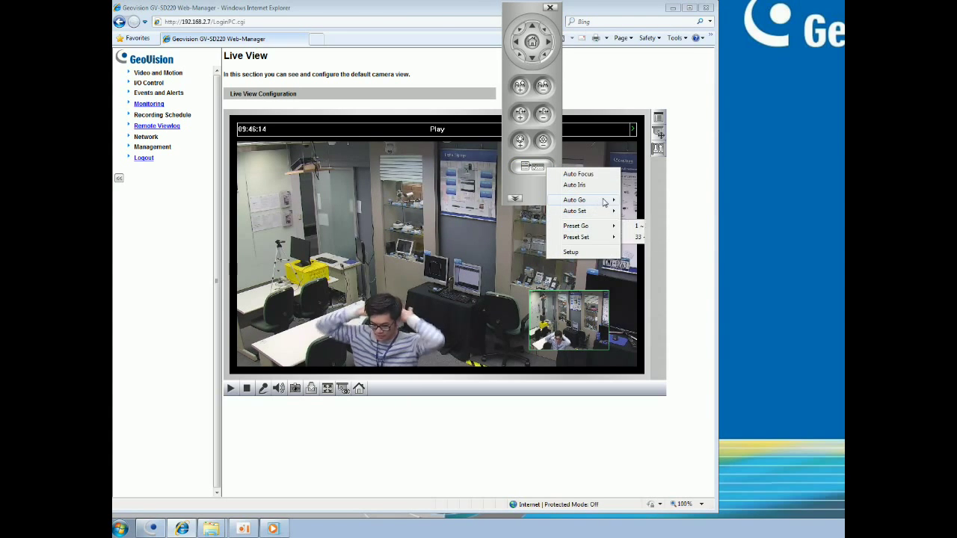
{"action": "mouse_move", "coordinate": [606, 202]}
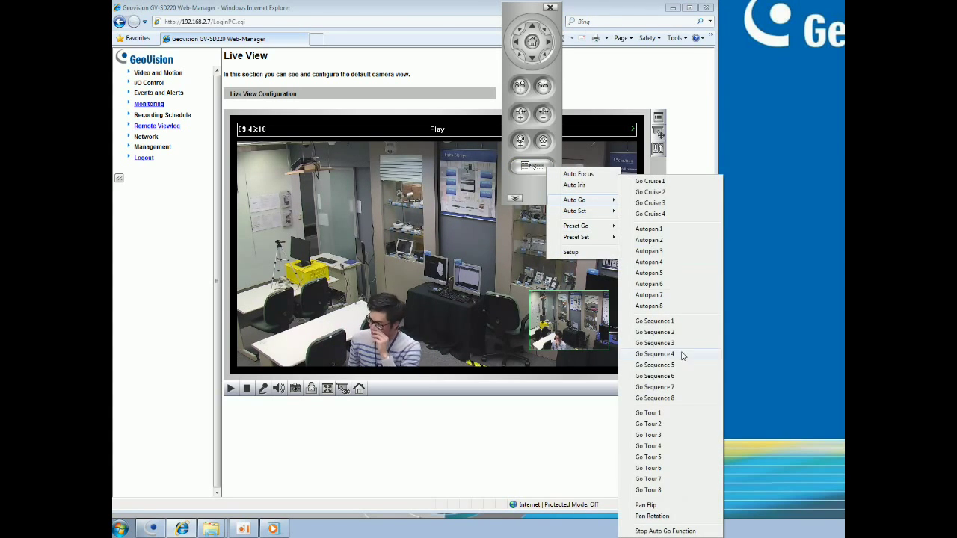
{"action": "left_click", "coordinate": [662, 415]}
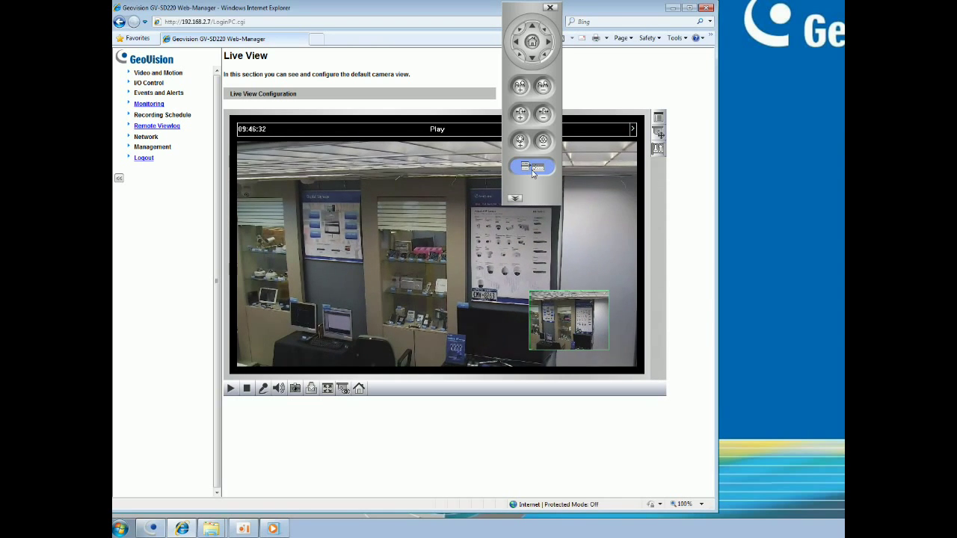
Halt the tour with Auto Go > Stop Auto Go Function in the PTZ menu
{"action": "left_click", "coordinate": [533, 169]}
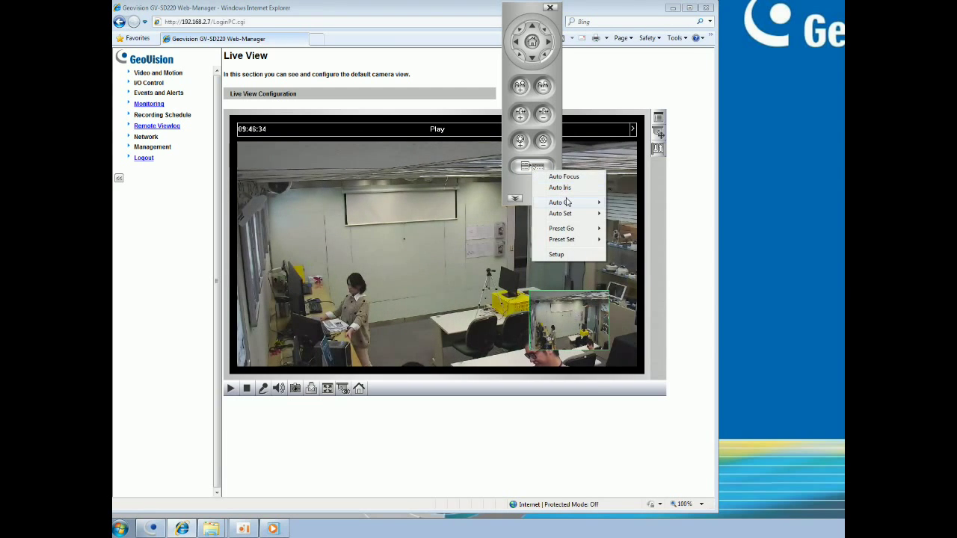
{"action": "mouse_move", "coordinate": [570, 204]}
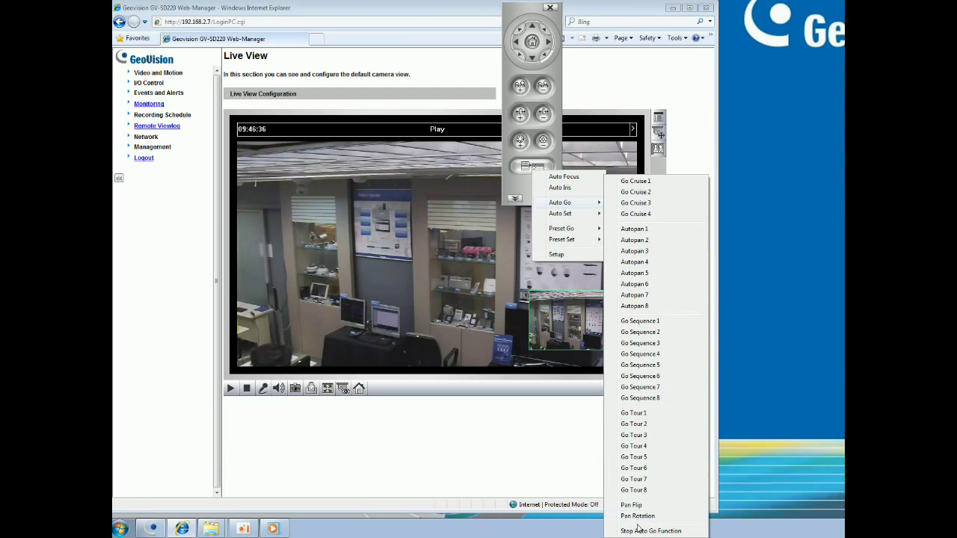
{"action": "left_click", "coordinate": [642, 531]}
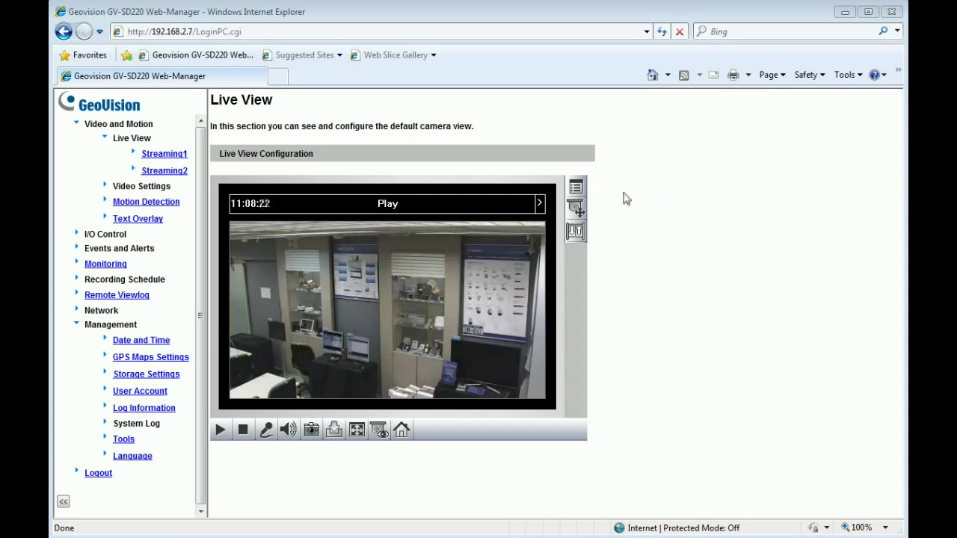
View Remote Config's firmware upgrade panel without choosing a file, then bring GV IP Device Utility forward
{"action": "left_click", "coordinate": [576, 187]}
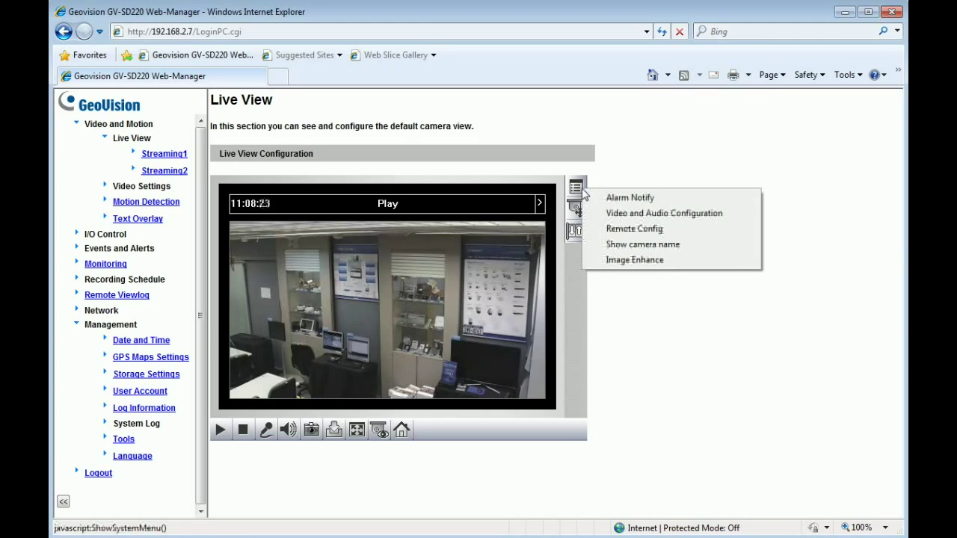
{"action": "left_click", "coordinate": [656, 230]}
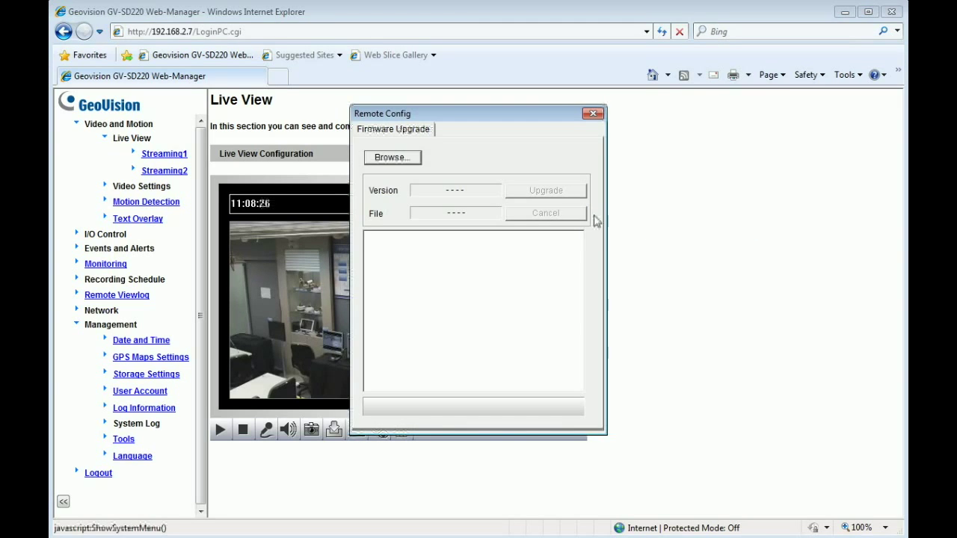
{"action": "left_click", "coordinate": [408, 162]}
{"action": "left_click_drag", "start_coordinate": [461, 145], "coordinate": [589, 212]}
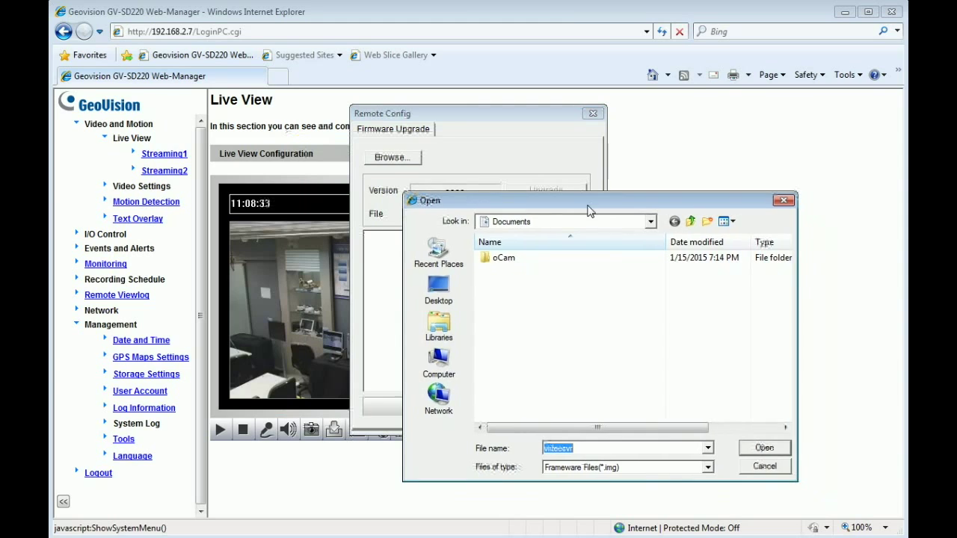
{"action": "left_click", "coordinate": [783, 200]}
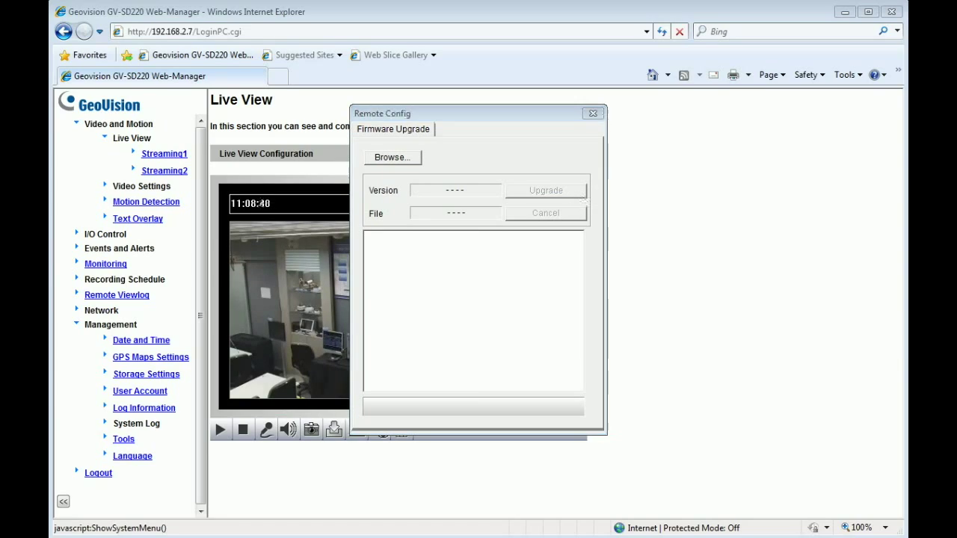
{"action": "key", "text": "alt+Tab"}
{"action": "left_click_drag", "start_coordinate": [793, 85], "coordinate": [376, 30]}
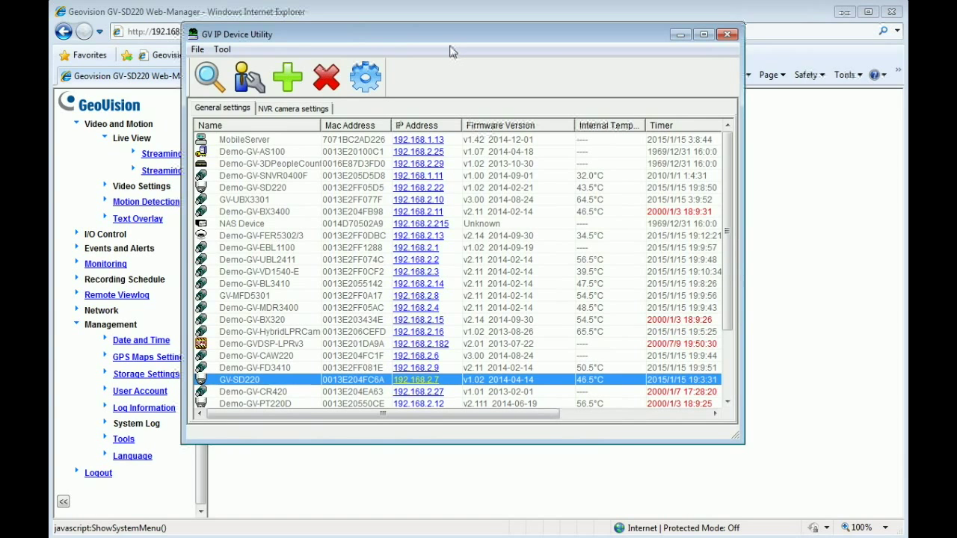
Open the GV-SD220 device's settings in GV IP Device Utility at the Firmware Upgrade tab
{"action": "double_click", "coordinate": [372, 386]}
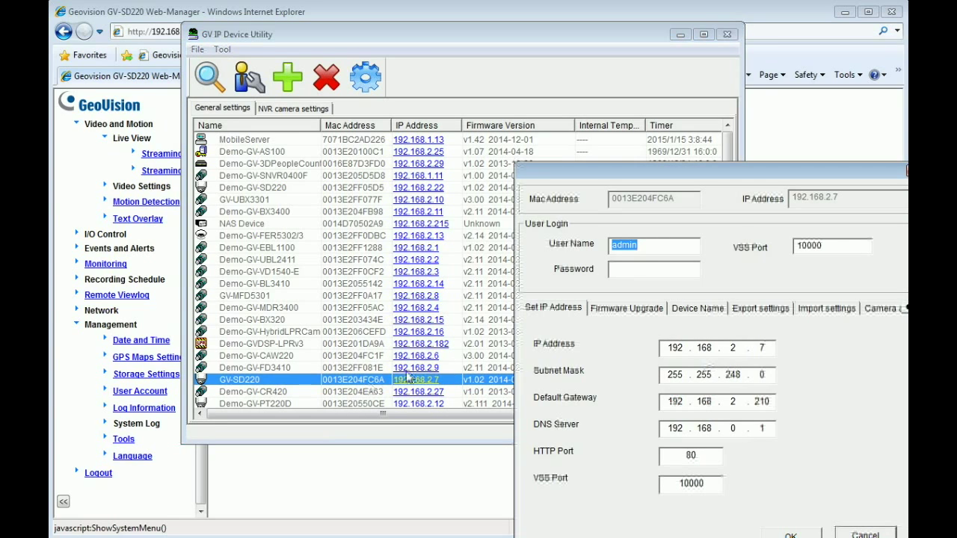
{"action": "left_click_drag", "start_coordinate": [589, 180], "coordinate": [417, 129]}
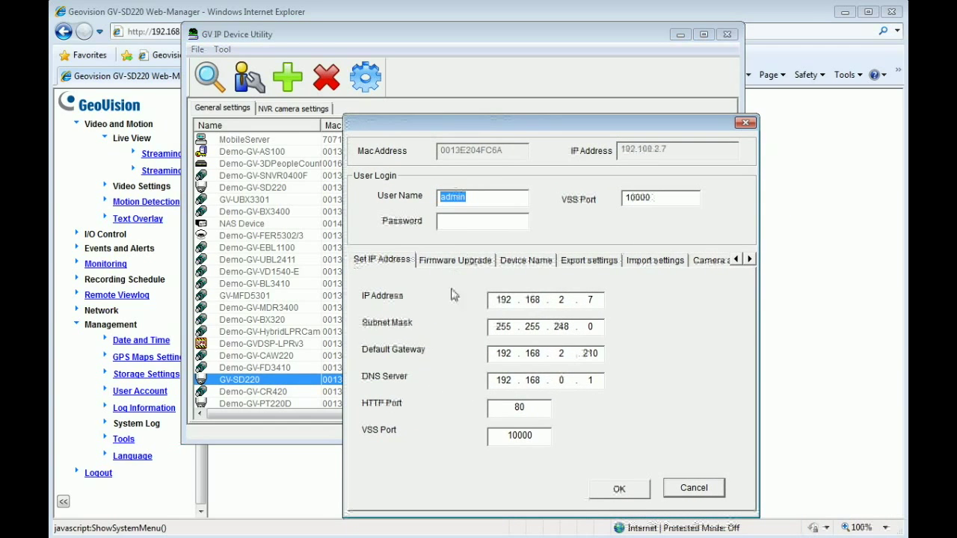
{"action": "left_click", "coordinate": [469, 263]}
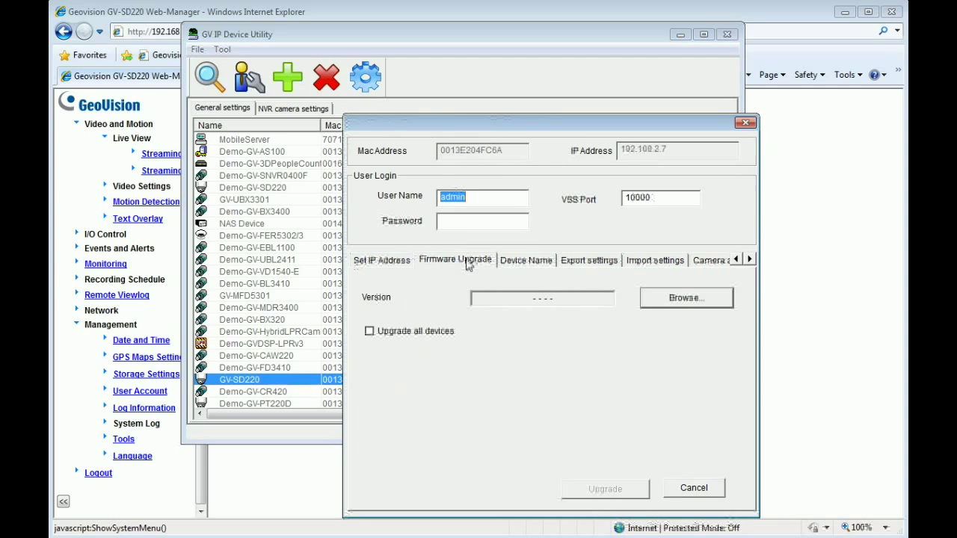